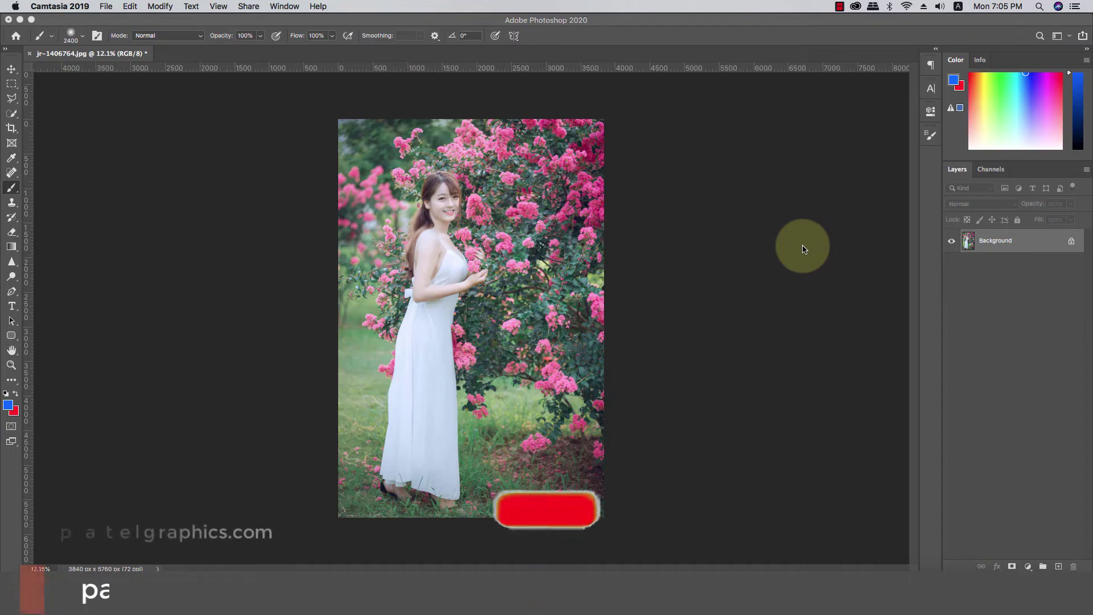
# Step: Duplicate the Background layer and select the new Background copy layer
pyautogui.moveTo(1029, 244); pyautogui.dragTo(1057, 563)
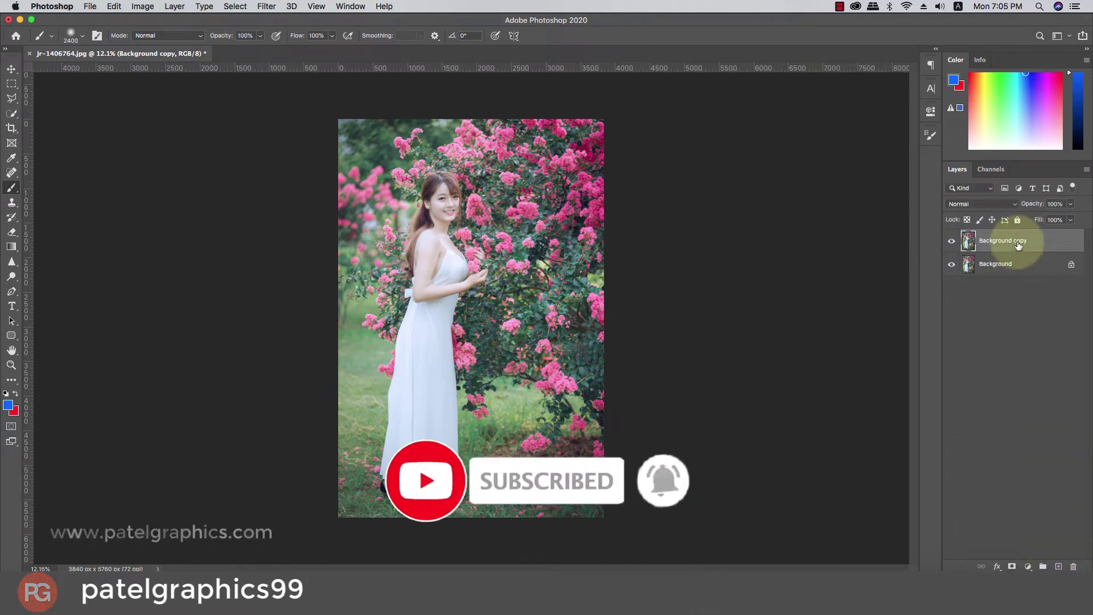
pyautogui.click(1017, 241)
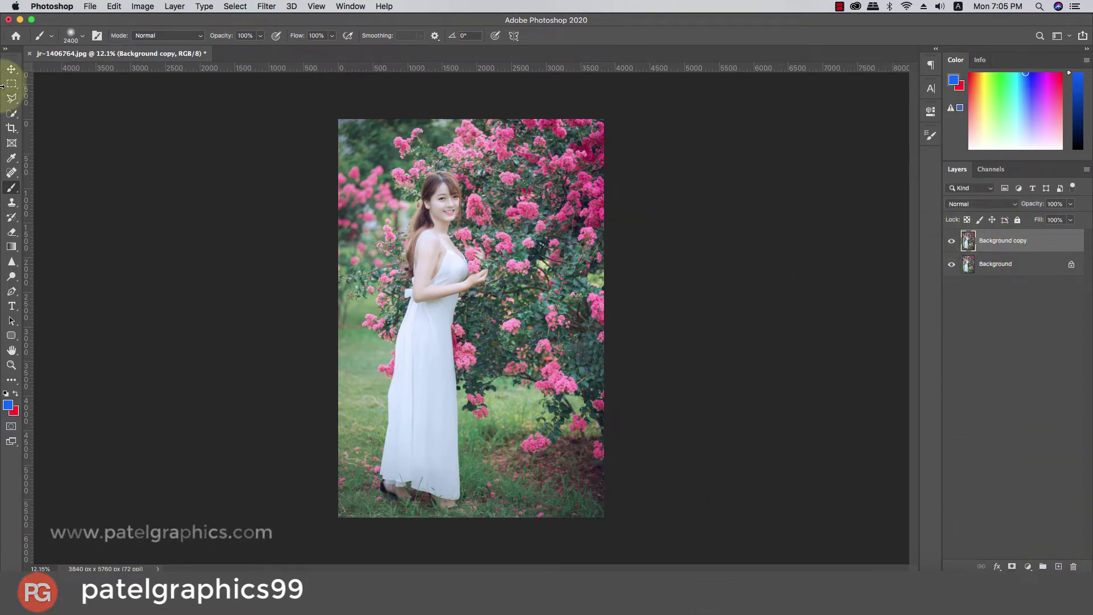
# Step: Open the Camera Raw Filter on Background copy and apply Auto tone
pyautogui.click(11, 69)
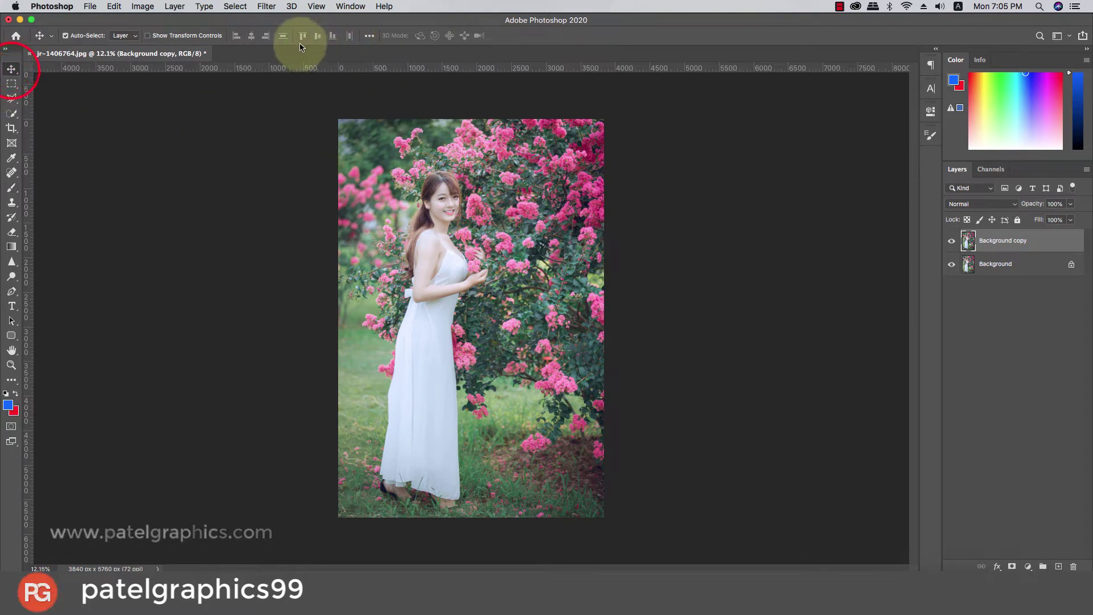
pyautogui.click(267, 6)
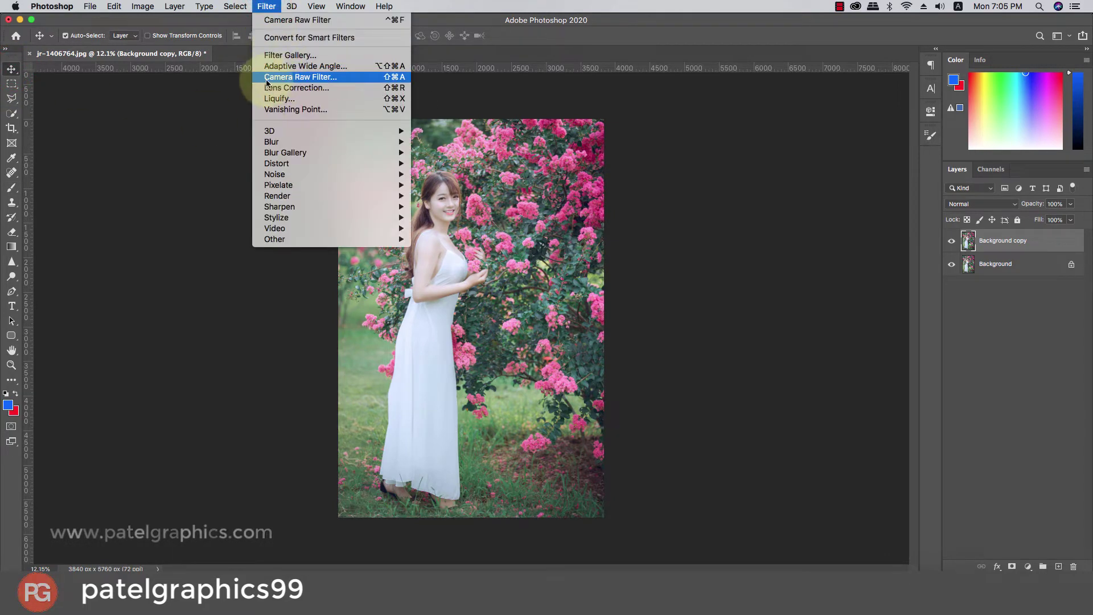
pyautogui.click(315, 80)
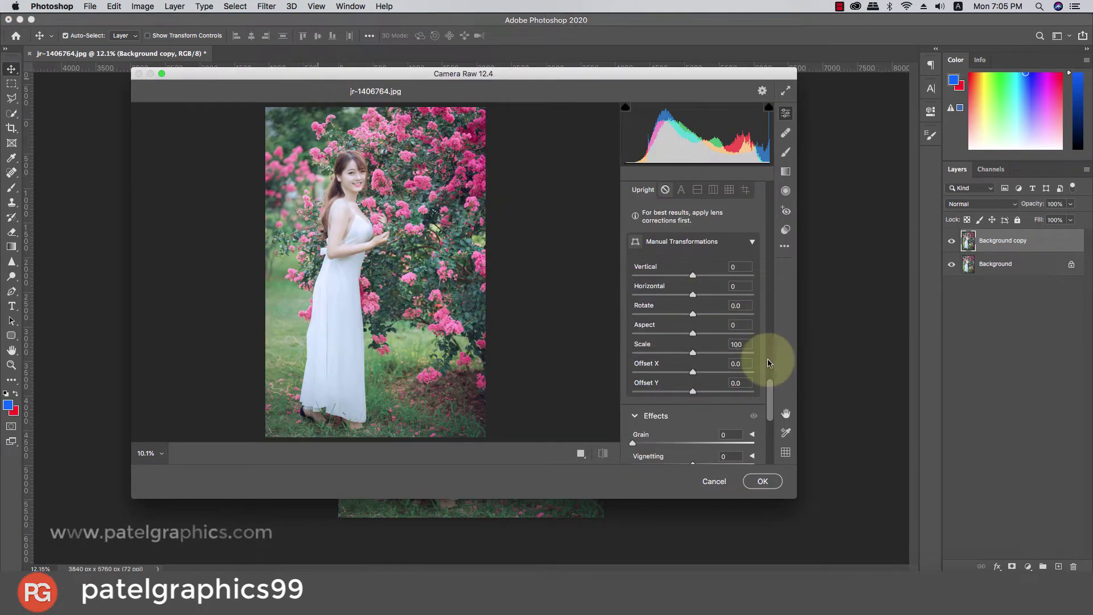
pyautogui.moveTo(770, 386)
pyautogui.mouseDown()
pyautogui.moveTo(758, 198)
pyautogui.moveTo(746, 185)
pyautogui.mouseUp()
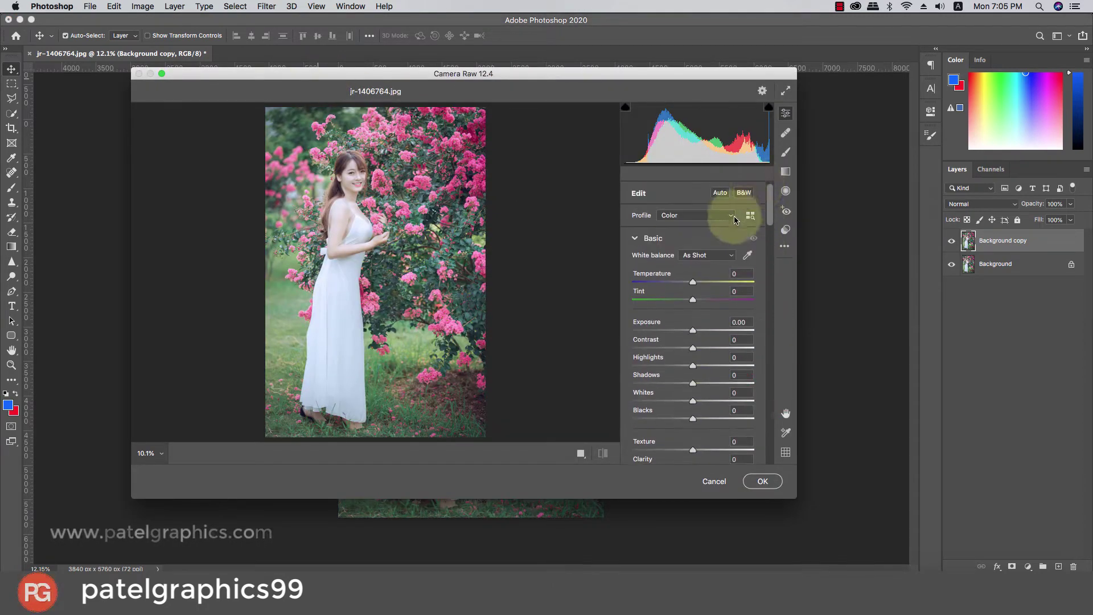
pyautogui.click(719, 194)
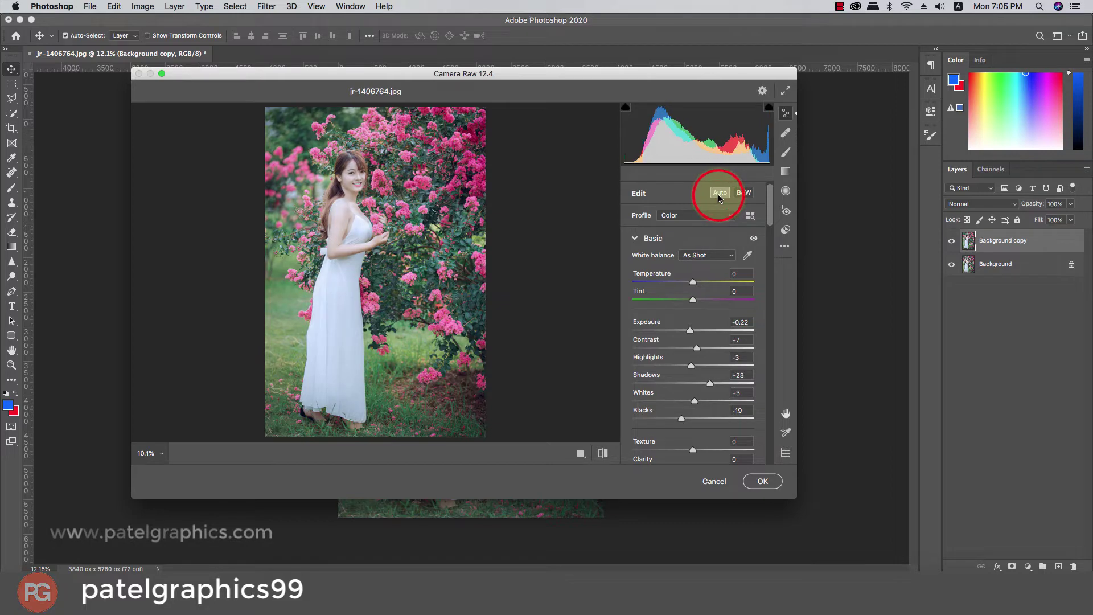
# Step: Cool the temperature slightly, raise Contrast to +18, add Clarity, and set Vibrance to +25
pyautogui.click(690, 283)
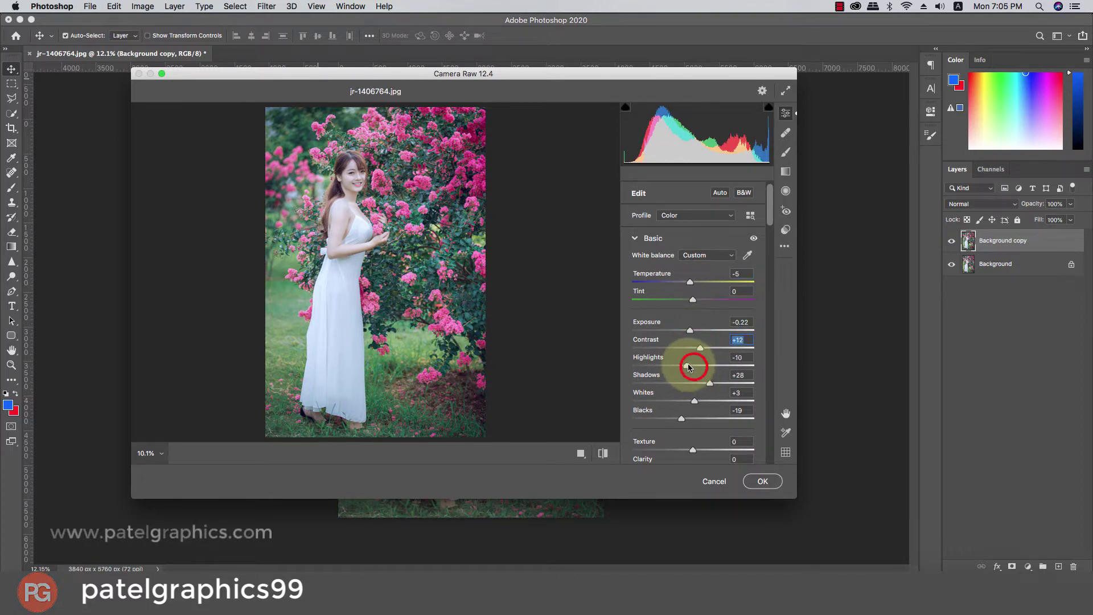
pyautogui.moveTo(701, 347); pyautogui.dragTo(704, 347)
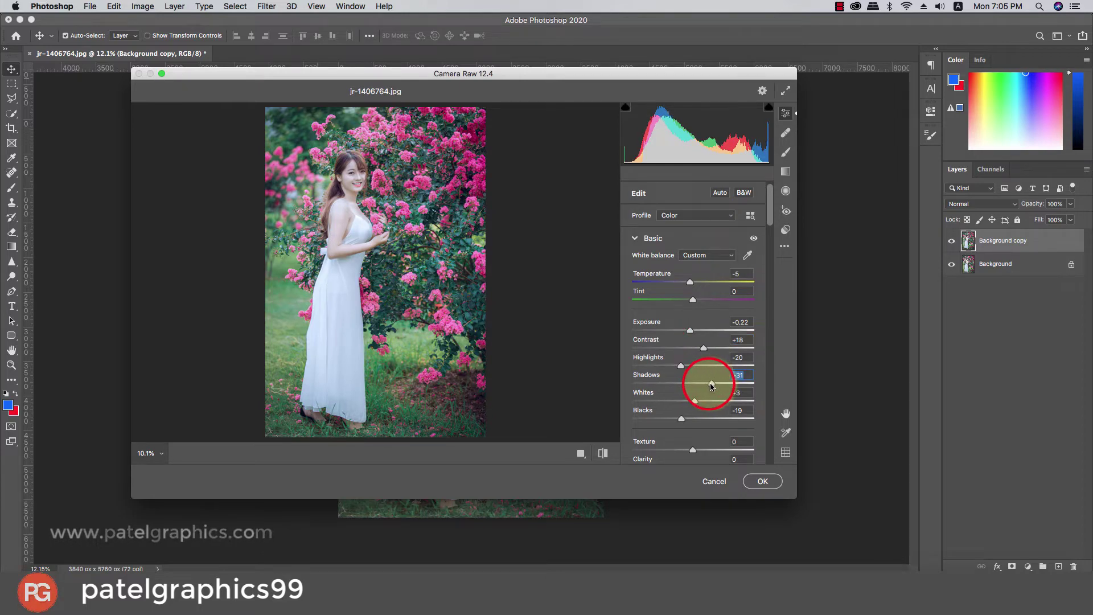
pyautogui.scroll(-1, 708, 384)
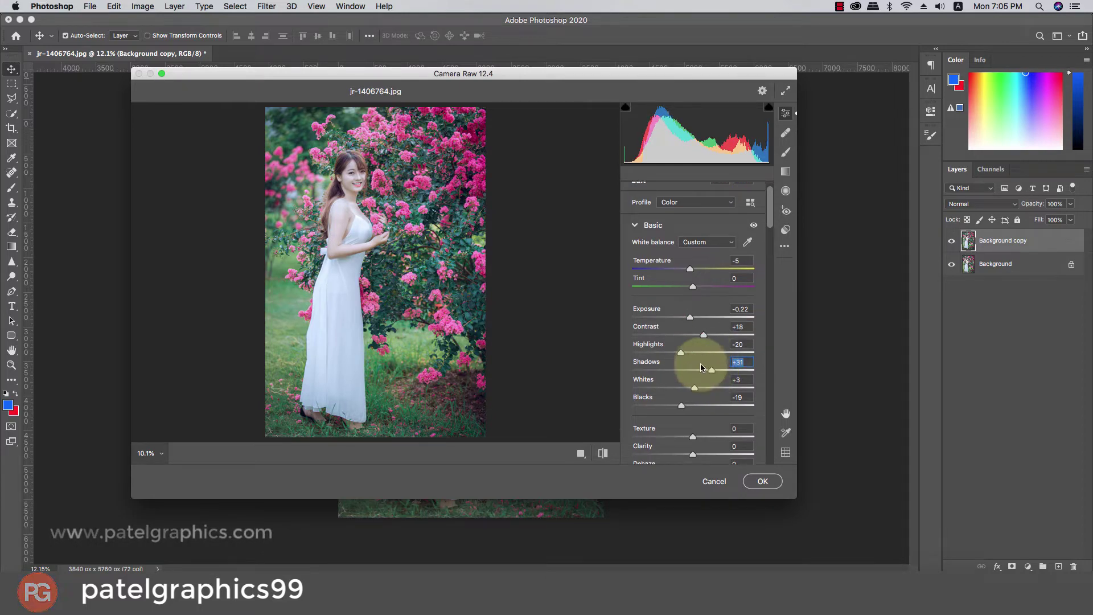
pyautogui.scroll(-1, 703, 382)
pyautogui.scroll(-1, 695, 384)
pyautogui.scroll(-1, 689, 385)
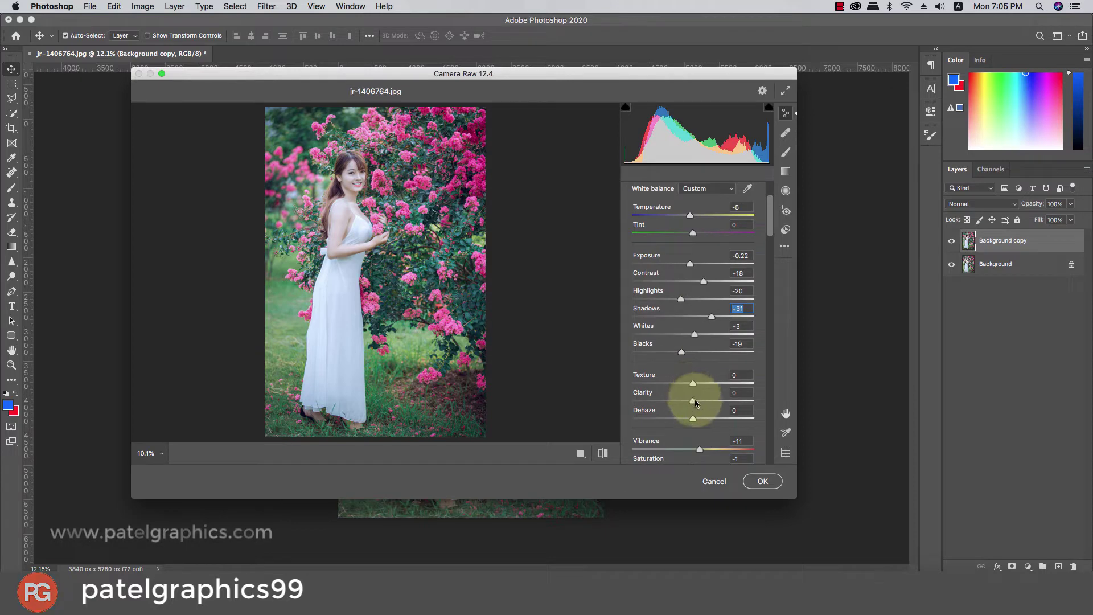
pyautogui.moveTo(693, 403); pyautogui.dragTo(703, 403)
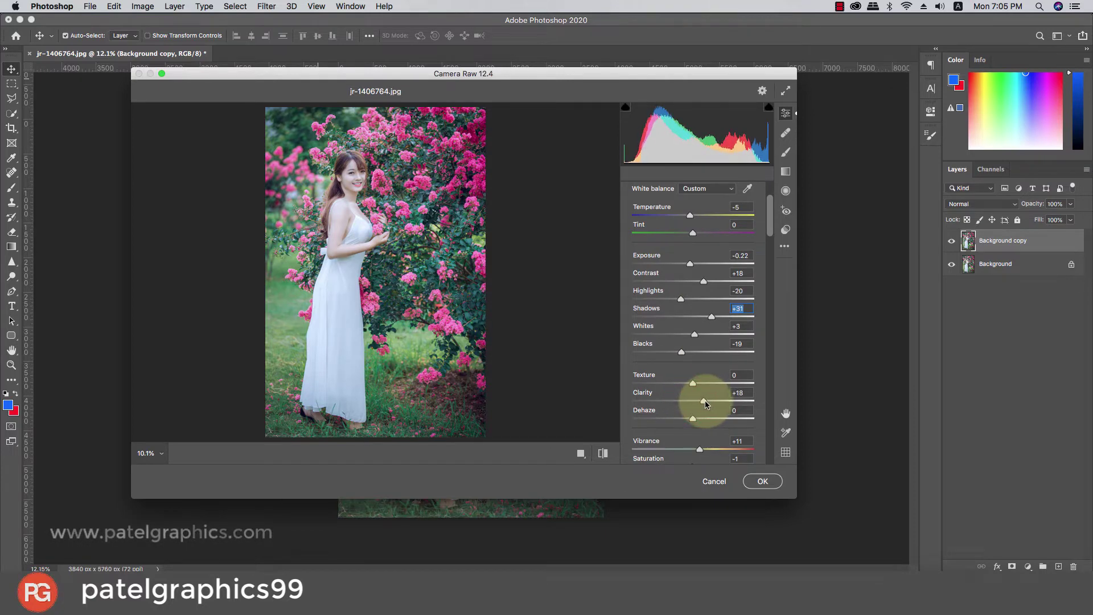
pyautogui.scroll(-1, 704, 407)
pyautogui.moveTo(700, 429); pyautogui.dragTo(710, 429)
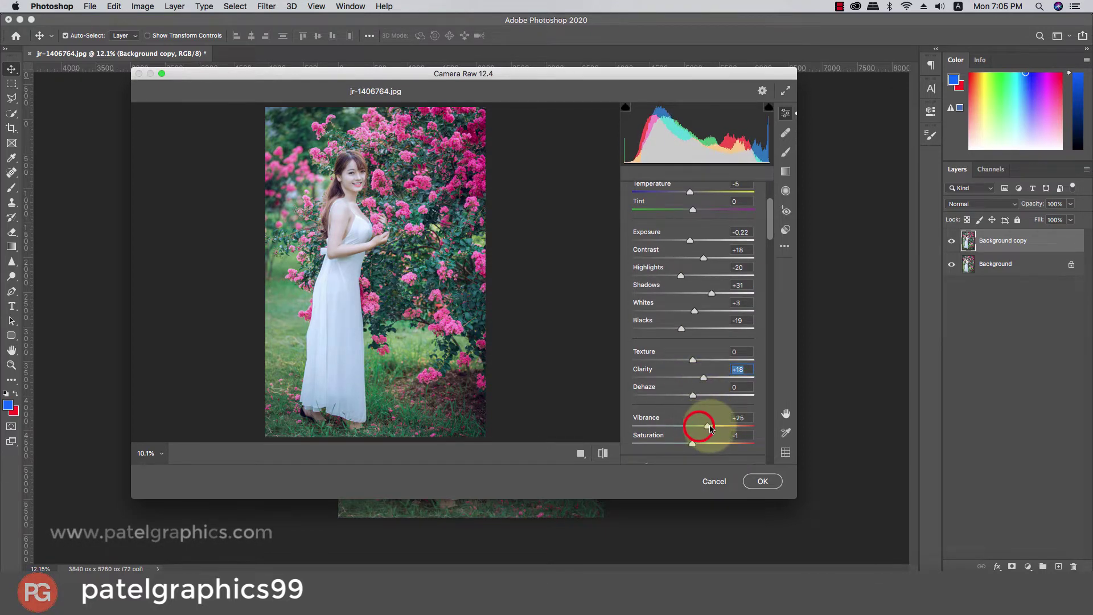
pyautogui.scroll(-1, 711, 428)
pyautogui.moveTo(769, 217); pyautogui.dragTo(770, 284)
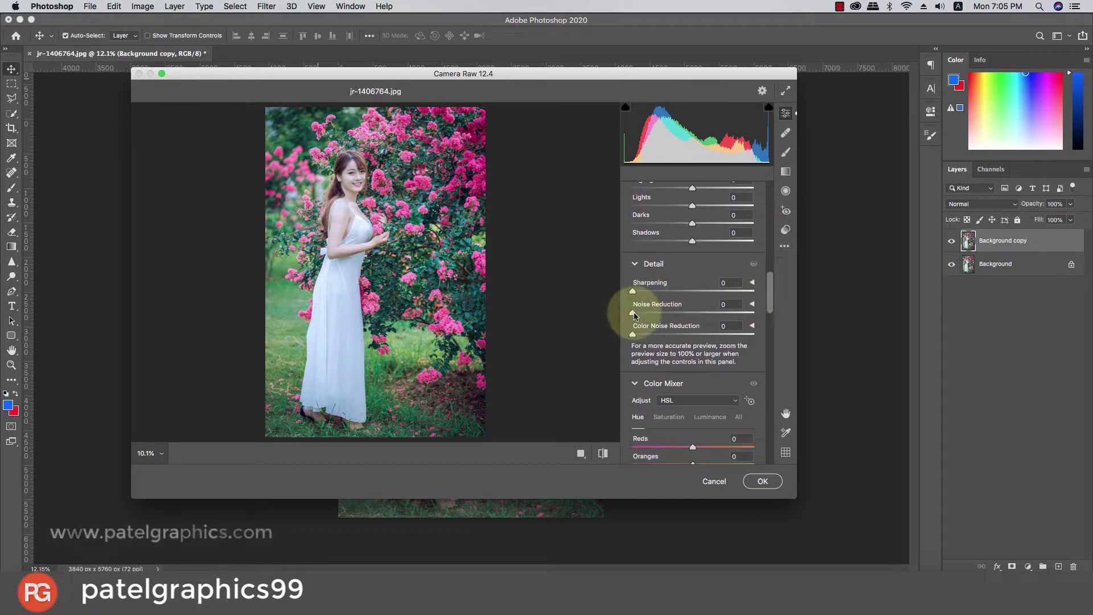
# Step: Raise Noise Reduction and set HSL hues to Greens +100, Yellows +10, Aquas +25
pyautogui.moveTo(638, 314); pyautogui.dragTo(665, 316)
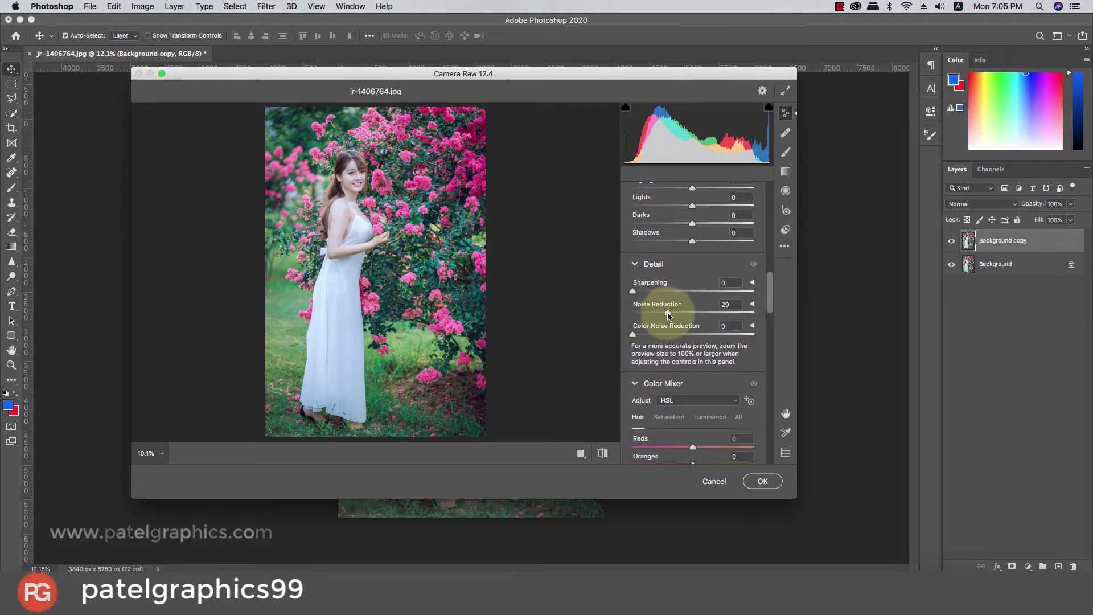
pyautogui.moveTo(768, 291); pyautogui.dragTo(770, 317)
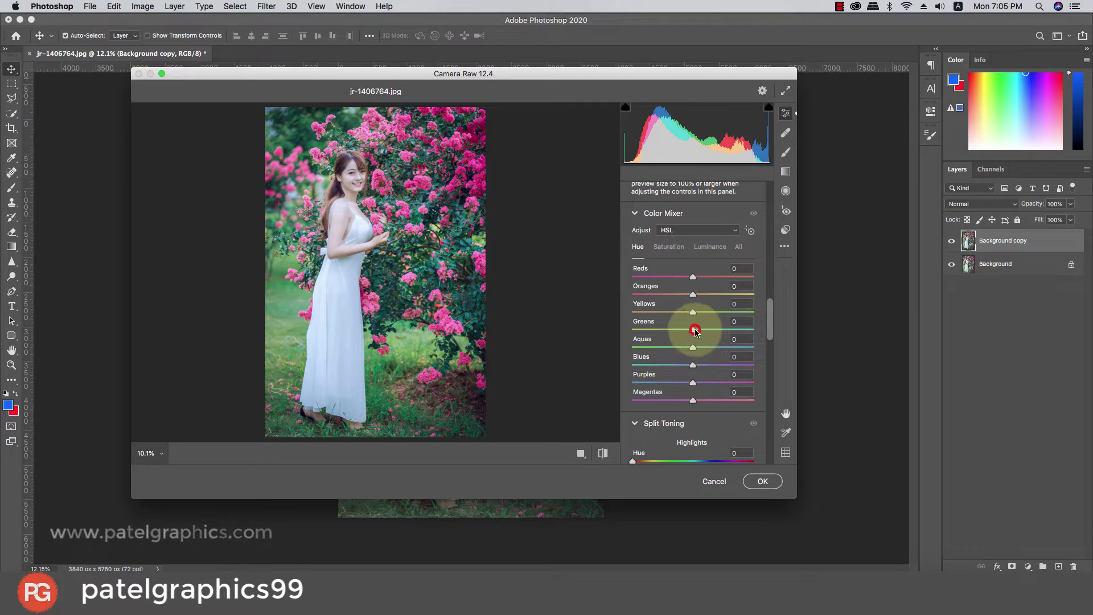
pyautogui.moveTo(693, 330); pyautogui.dragTo(729, 330)
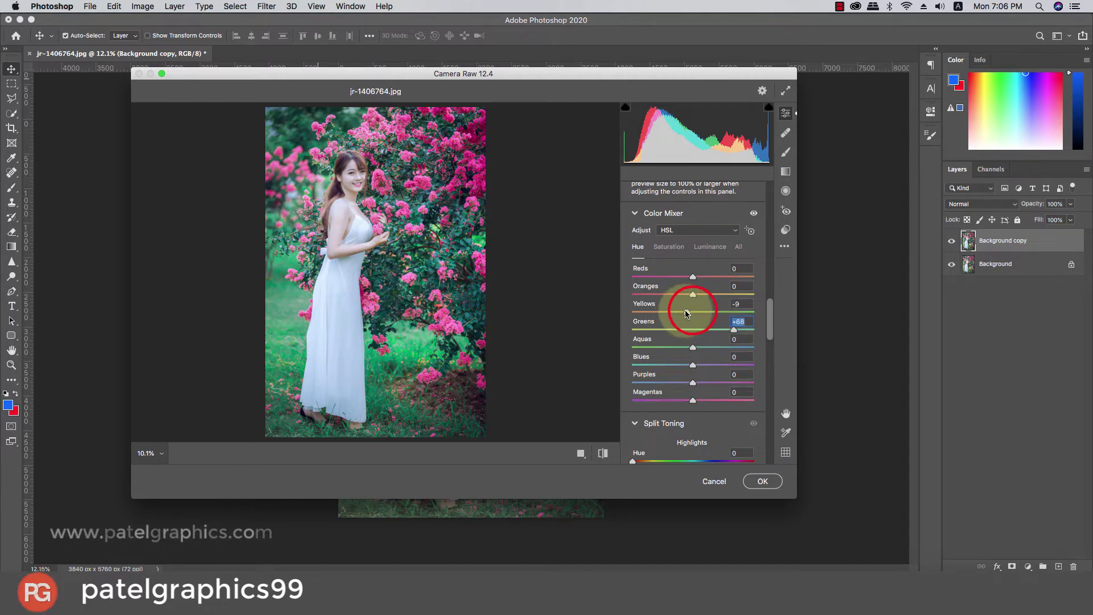
pyautogui.moveTo(687, 313)
pyautogui.mouseDown()
pyautogui.moveTo(704, 317)
pyautogui.moveTo(678, 348)
pyautogui.moveTo(708, 352)
pyautogui.mouseUp()
pyautogui.click(708, 350)
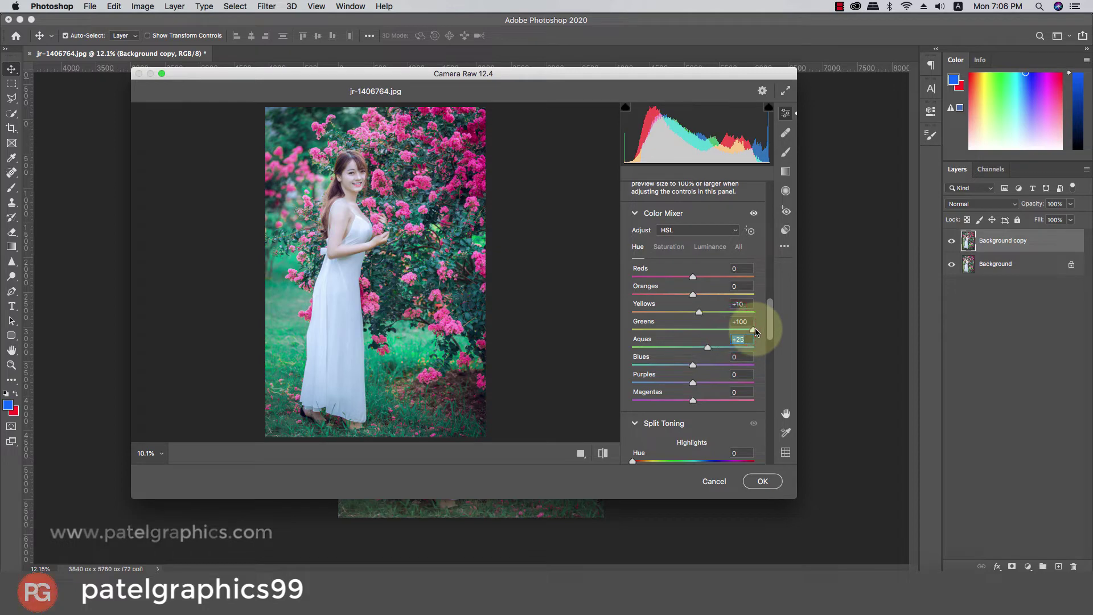
# Step: Set Yellows saturation to -53, Blue Primary hue +15 and saturation +18, and Vignetting -4
pyautogui.click(668, 246)
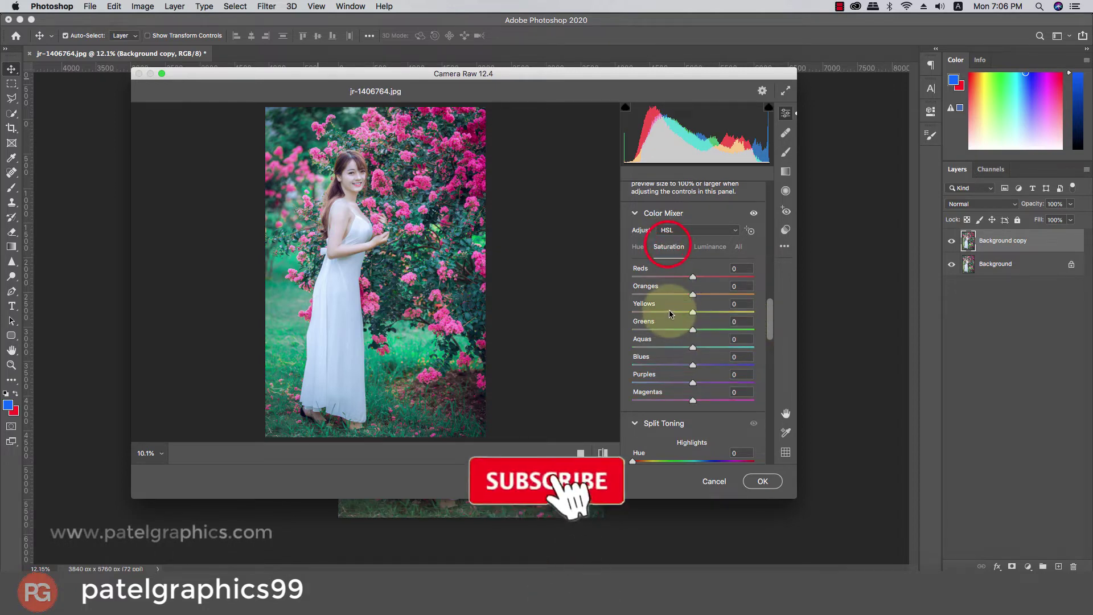
pyautogui.moveTo(669, 312)
pyautogui.mouseDown()
pyautogui.moveTo(658, 314)
pyautogui.moveTo(674, 329)
pyautogui.mouseUp()
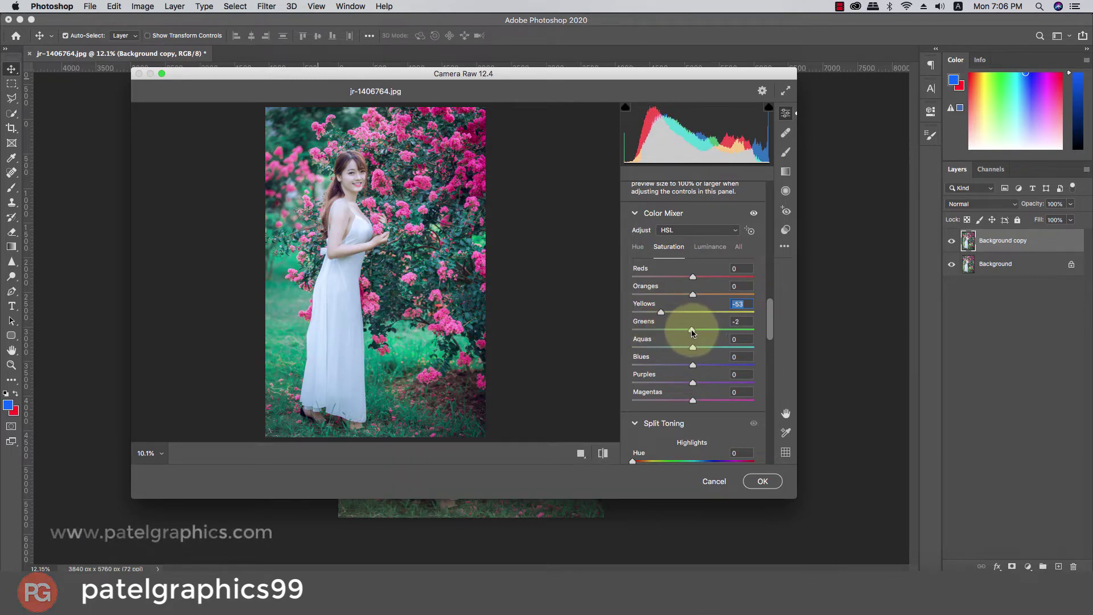
pyautogui.moveTo(770, 314); pyautogui.dragTo(763, 446)
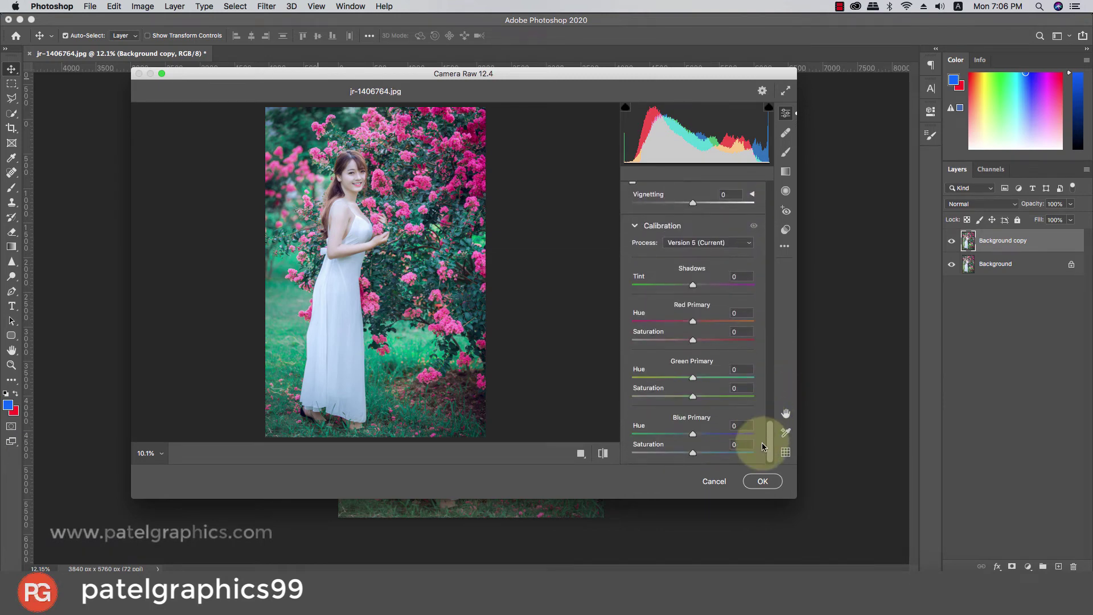
pyautogui.moveTo(692, 452)
pyautogui.mouseDown()
pyautogui.moveTo(710, 452)
pyautogui.moveTo(684, 433)
pyautogui.mouseUp()
pyautogui.moveTo(689, 203); pyautogui.dragTo(691, 204)
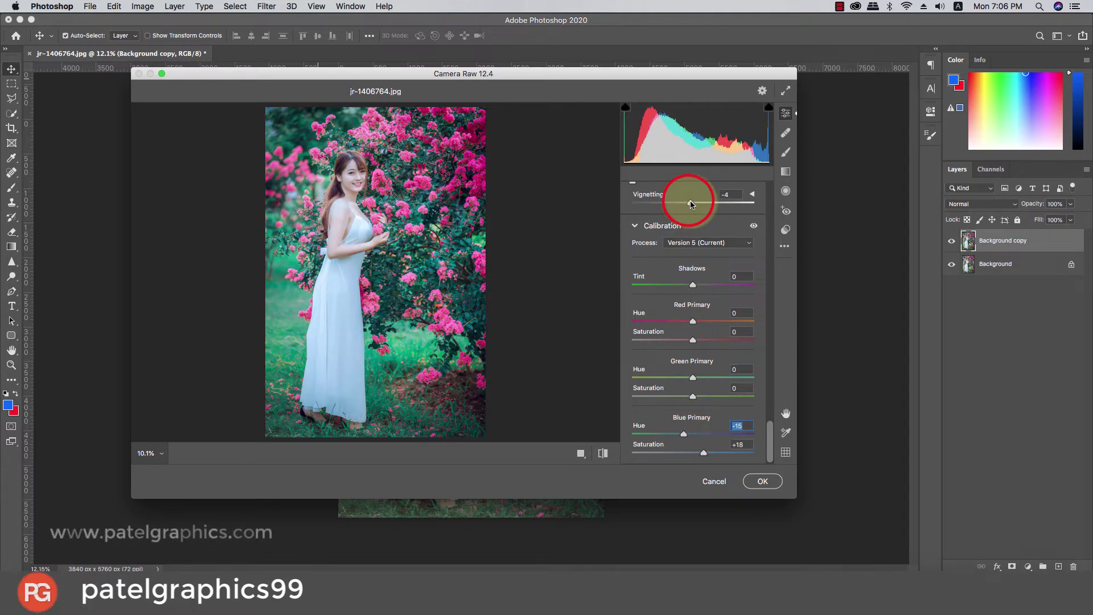
pyautogui.moveTo(768, 432); pyautogui.dragTo(762, 195)
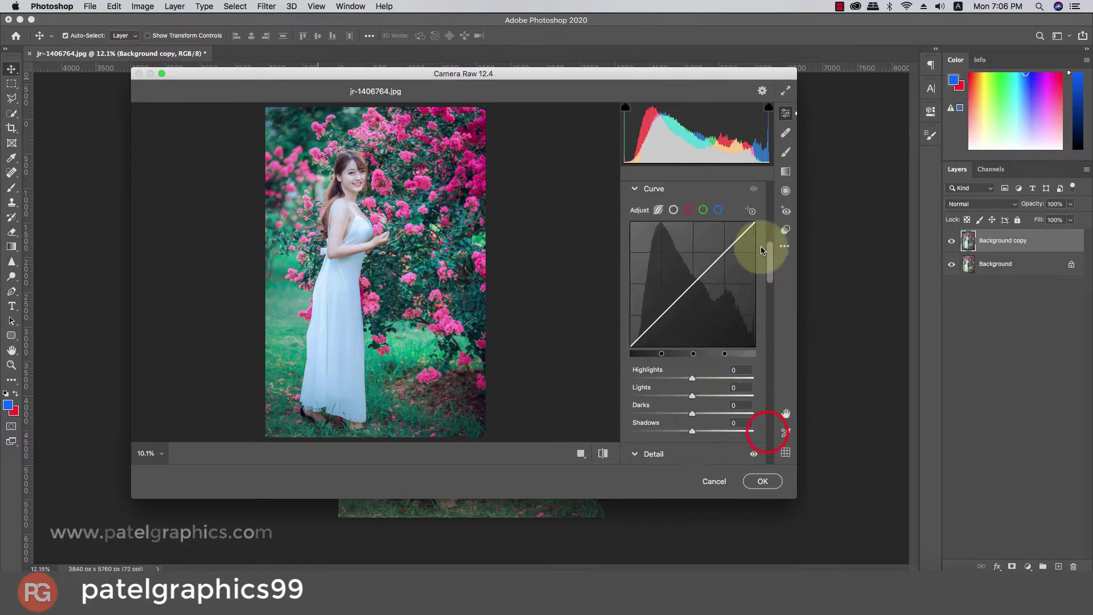
# Step: Set Texture to +13, apply the Camera Raw grade, and hide the copy to compare
pyautogui.scroll(1, 762, 196)
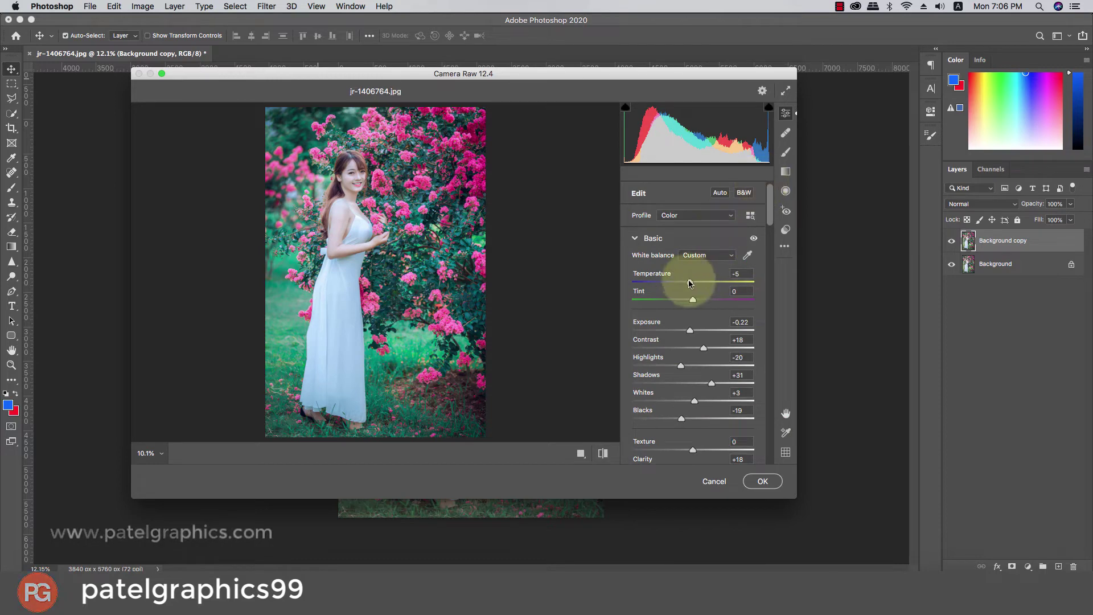
pyautogui.scroll(-1, 703, 437)
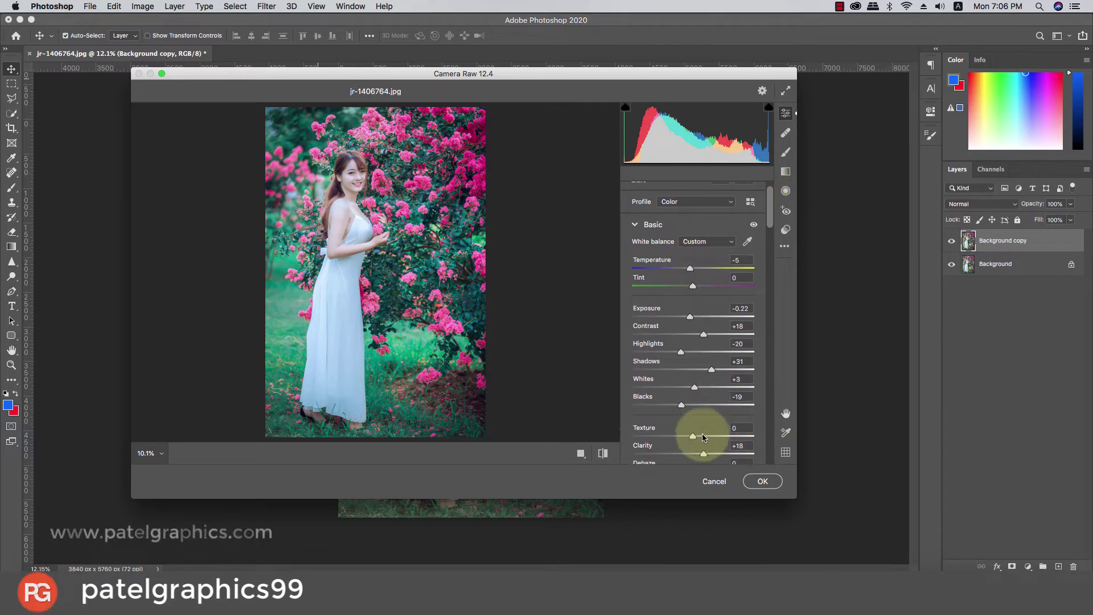
pyautogui.click(701, 437)
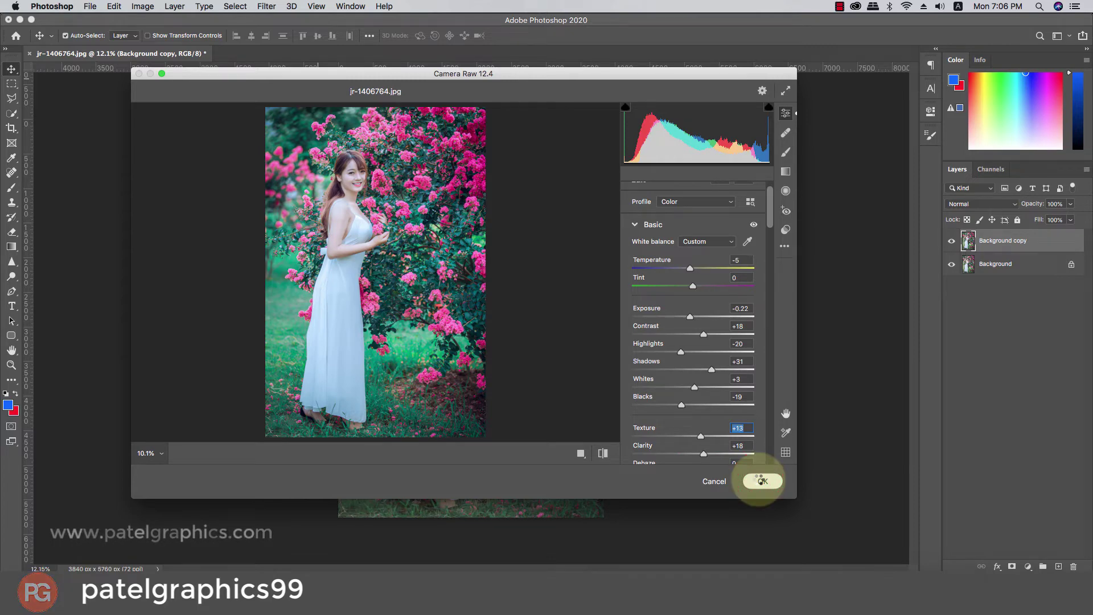
pyautogui.click(761, 481)
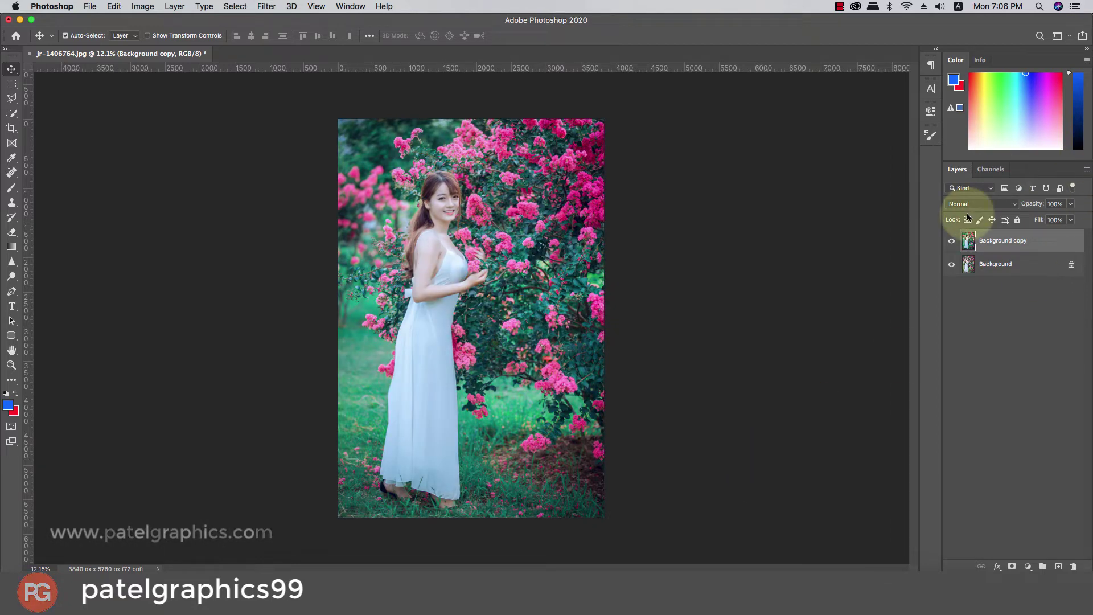
pyautogui.click(947, 244)
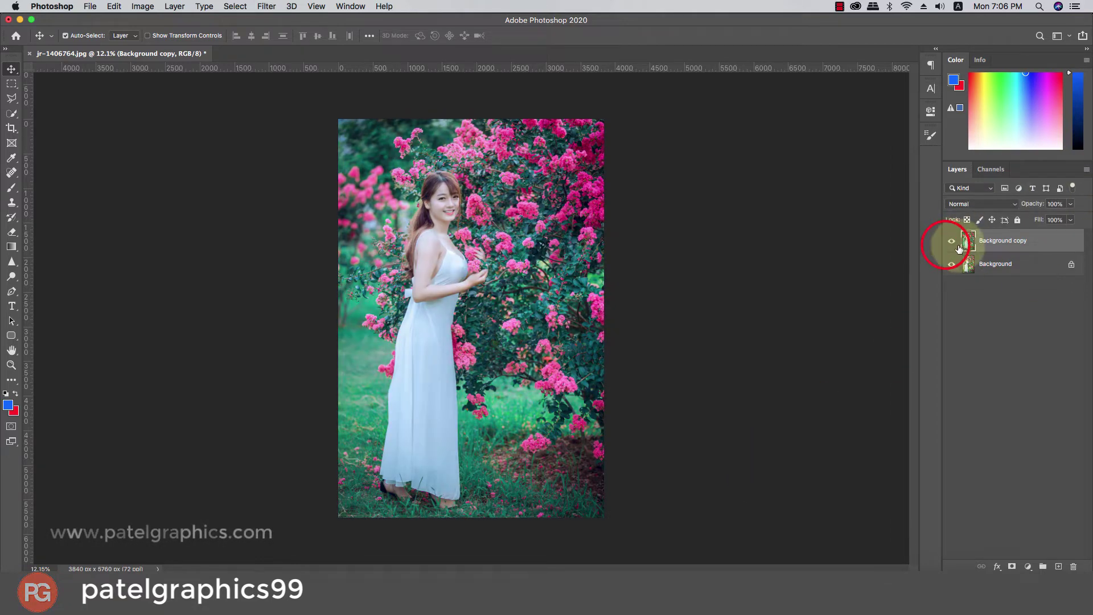
# Step: Use the Sharpen Tool on both eyes, the smile and the earring, then zoom back out
pyautogui.scroll(5, 446, 187)
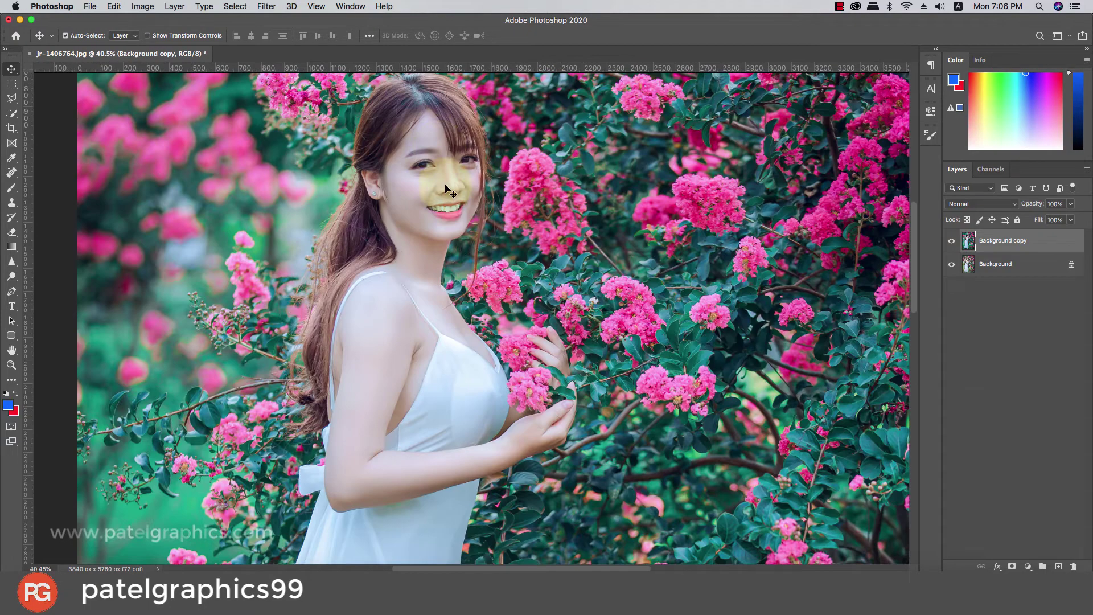
pyautogui.scroll(3, 446, 187)
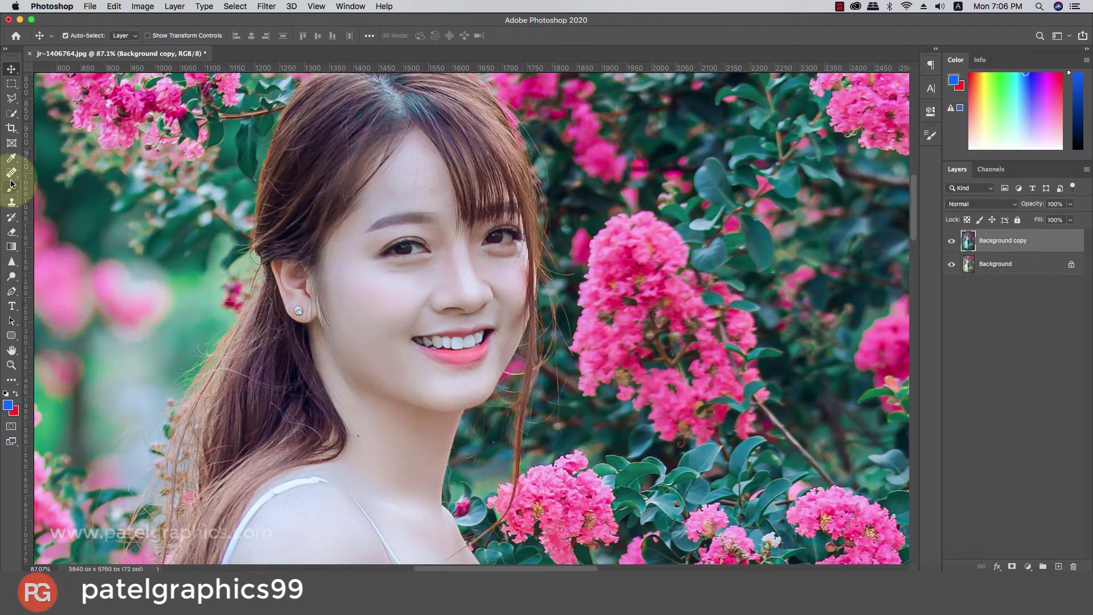
pyautogui.click(13, 263)
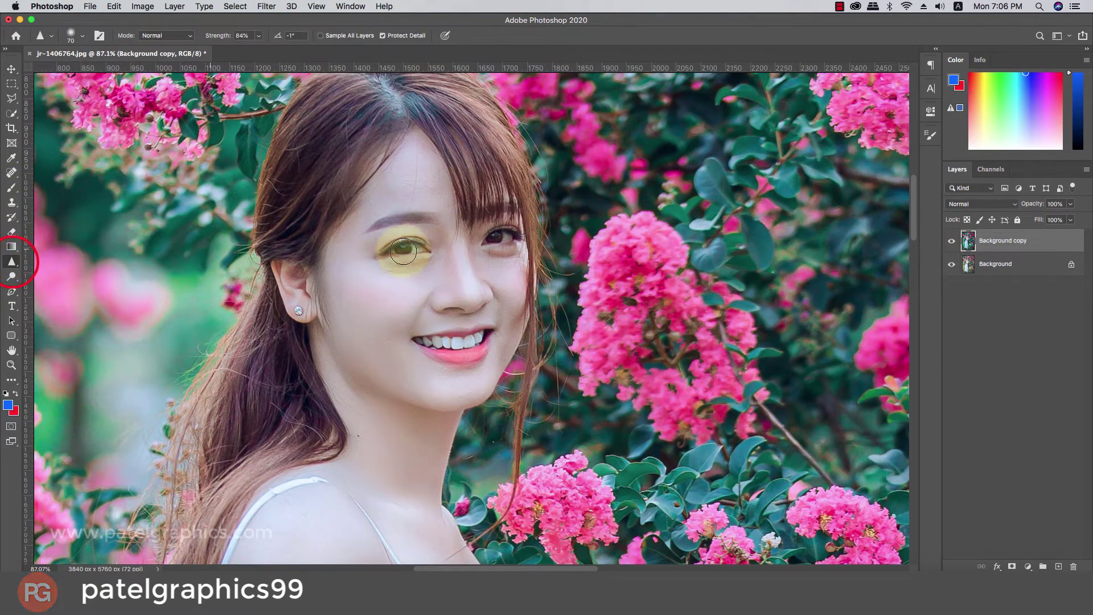
pyautogui.rightClick(8, 260)
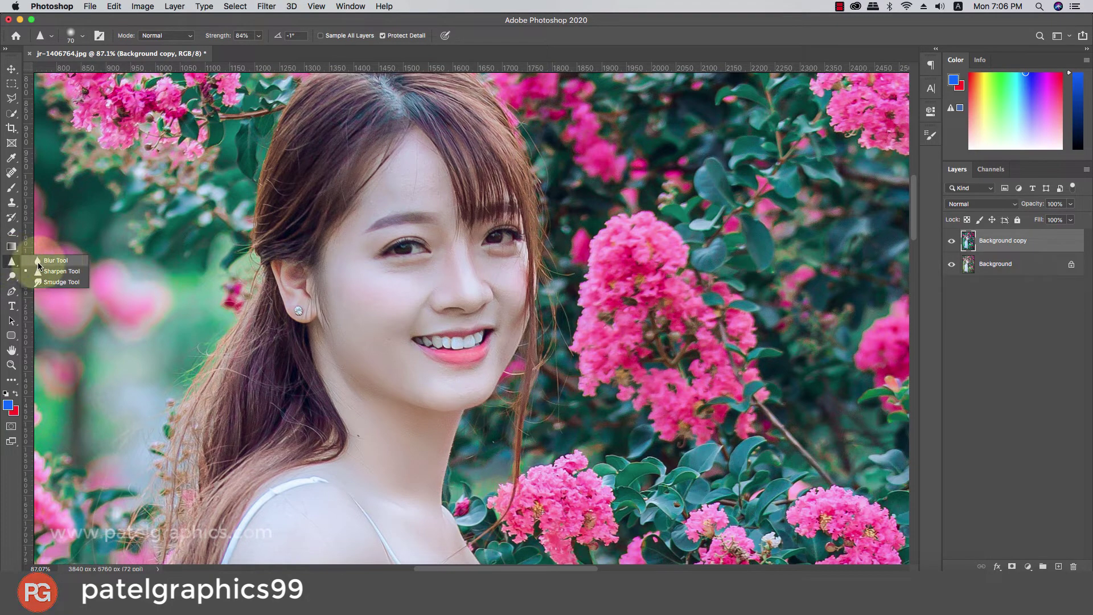
pyautogui.click(57, 272)
pyautogui.moveTo(390, 248); pyautogui.dragTo(403, 251)
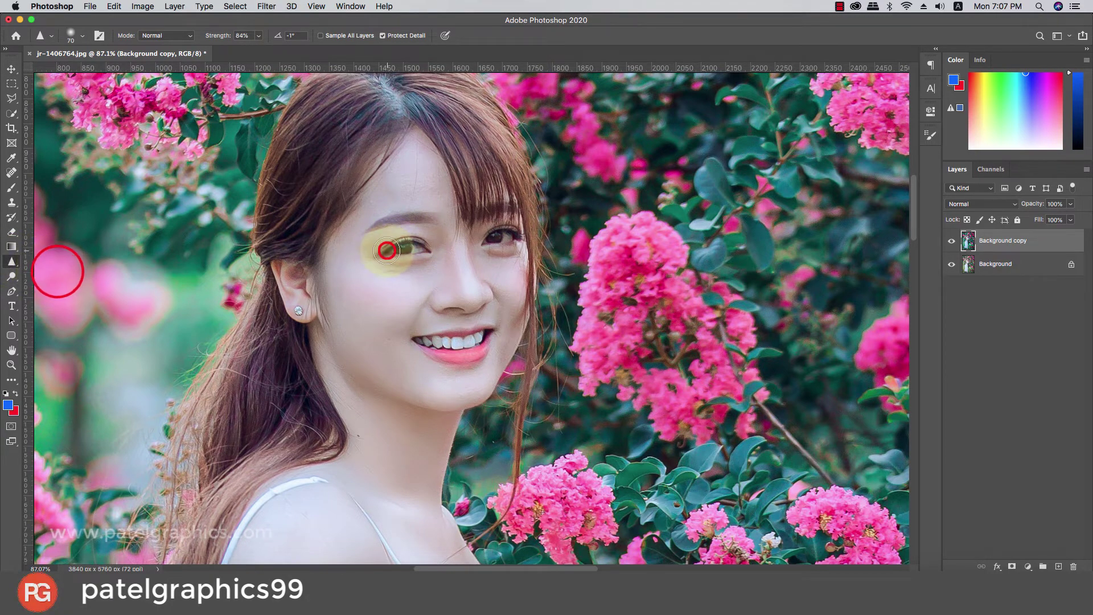
pyautogui.moveTo(487, 236); pyautogui.dragTo(495, 235)
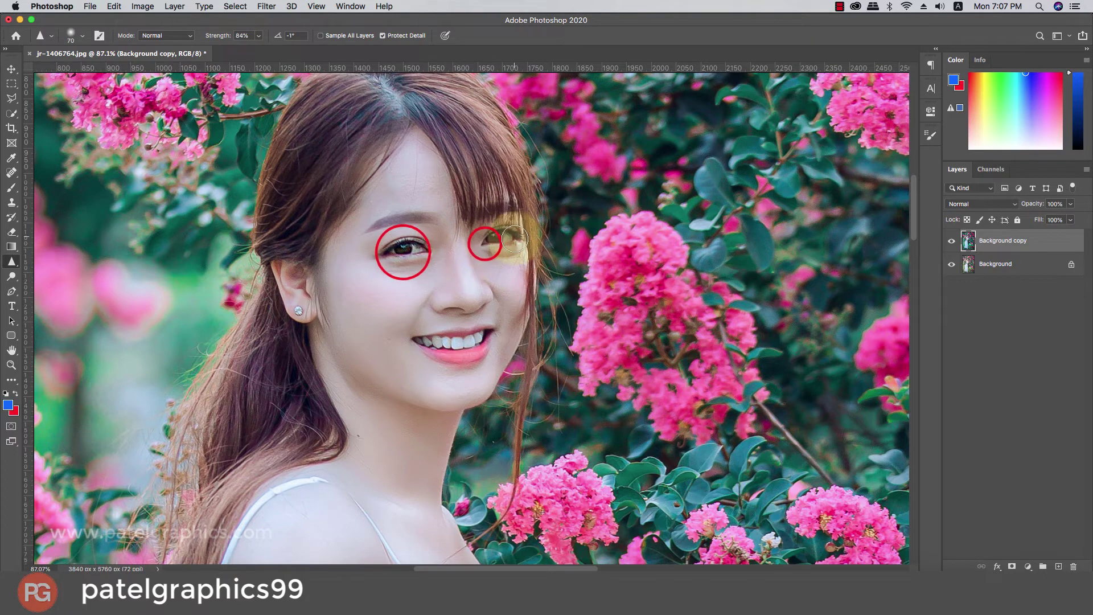
pyautogui.moveTo(433, 339); pyautogui.dragTo(483, 334)
pyautogui.moveTo(293, 268); pyautogui.dragTo(299, 311)
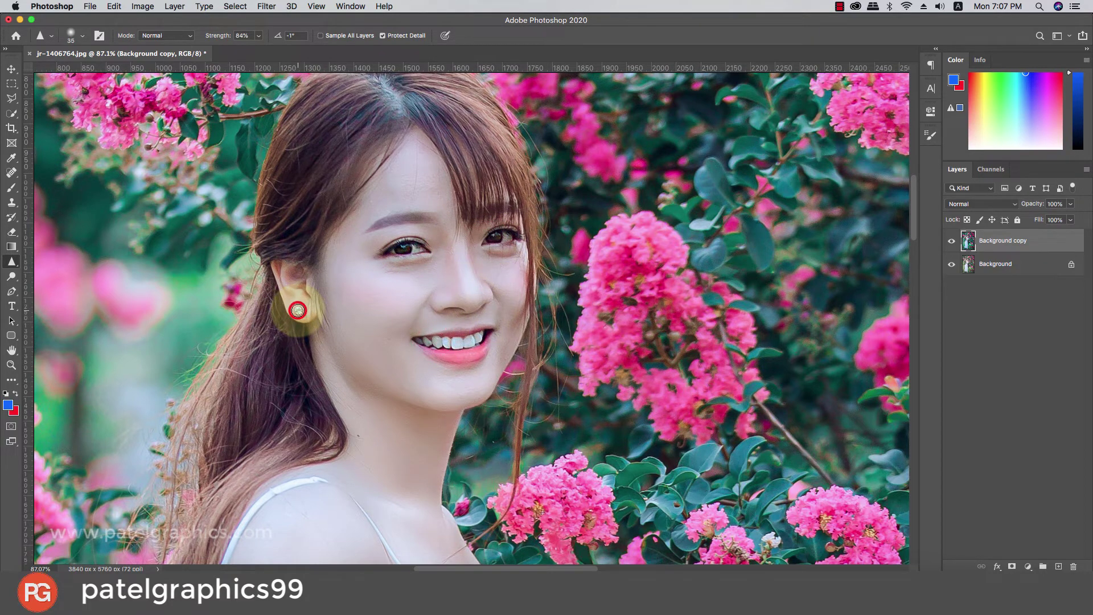
pyautogui.scroll(-5, 310, 299)
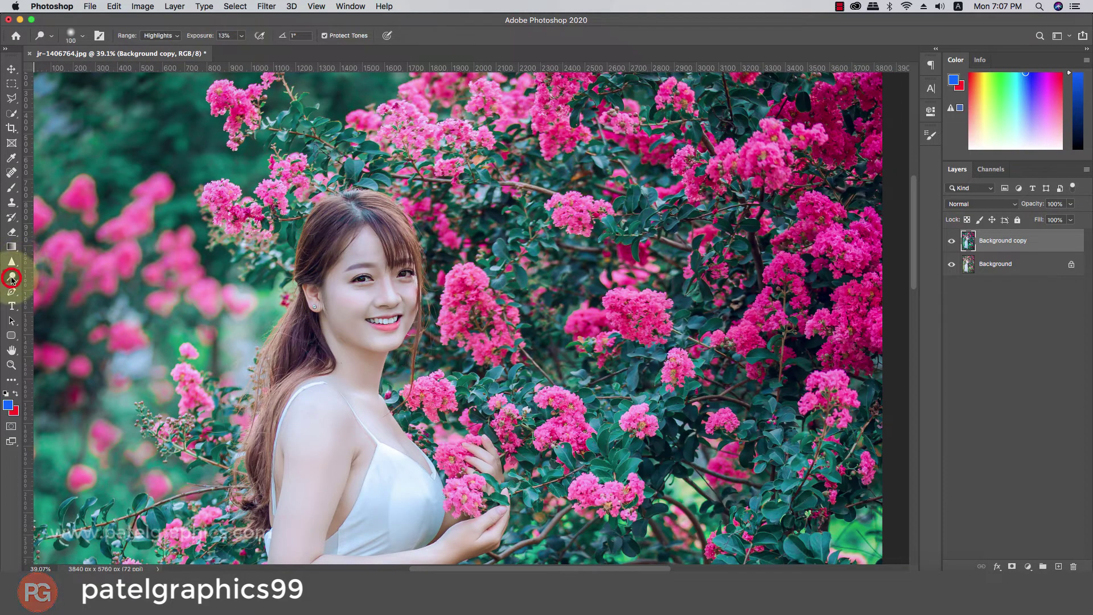
# Step: Dodge the cheek and the side of the face near the eye, then zoom out
pyautogui.click(367, 317)
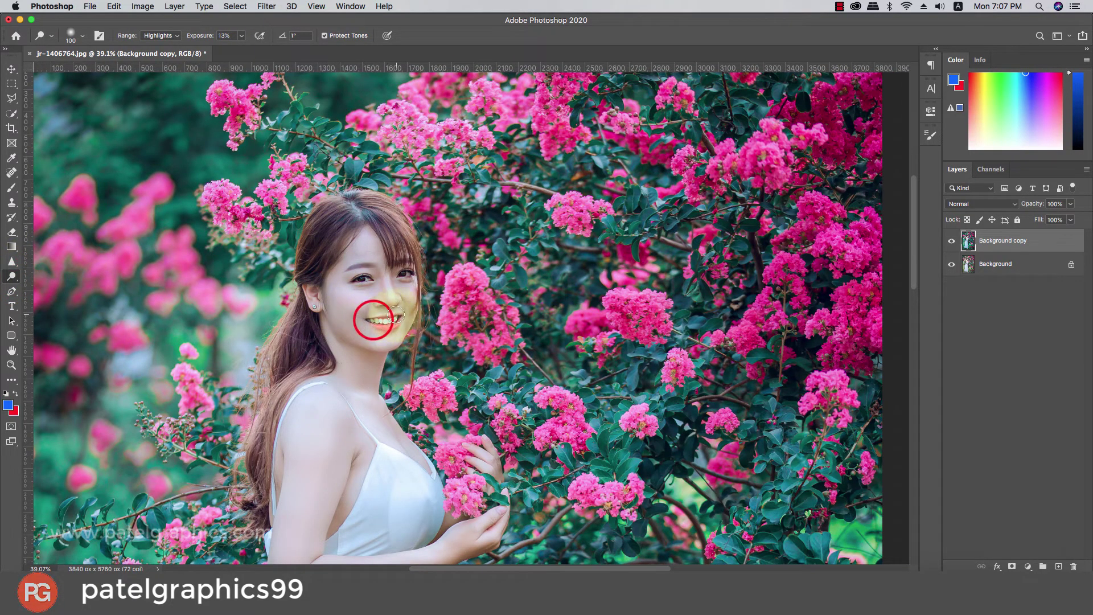
pyautogui.moveTo(396, 313); pyautogui.dragTo(364, 280)
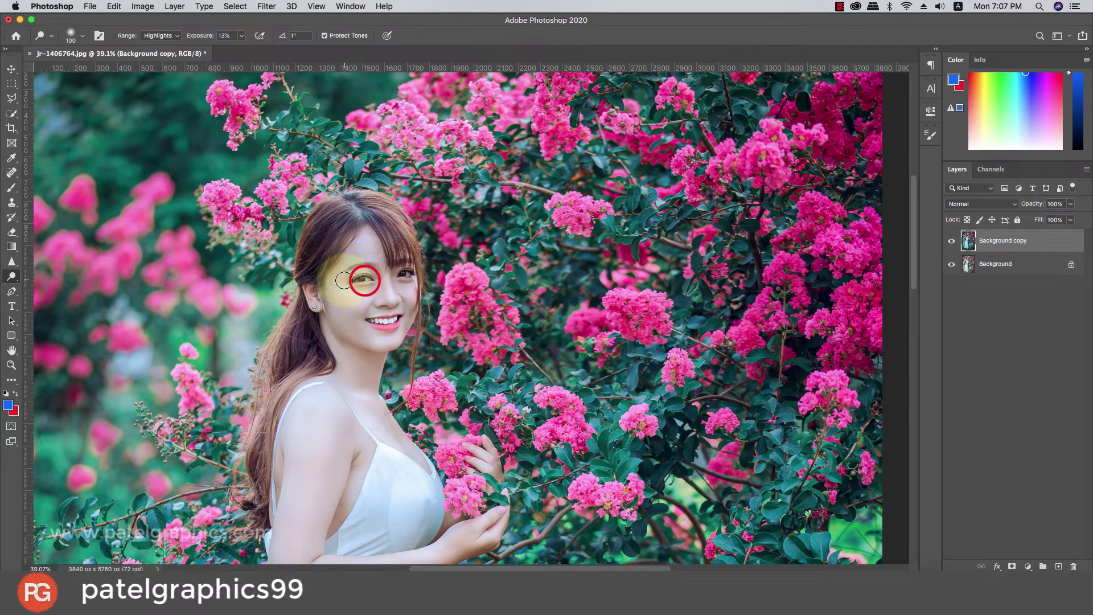
pyautogui.scroll(-5, 335, 278)
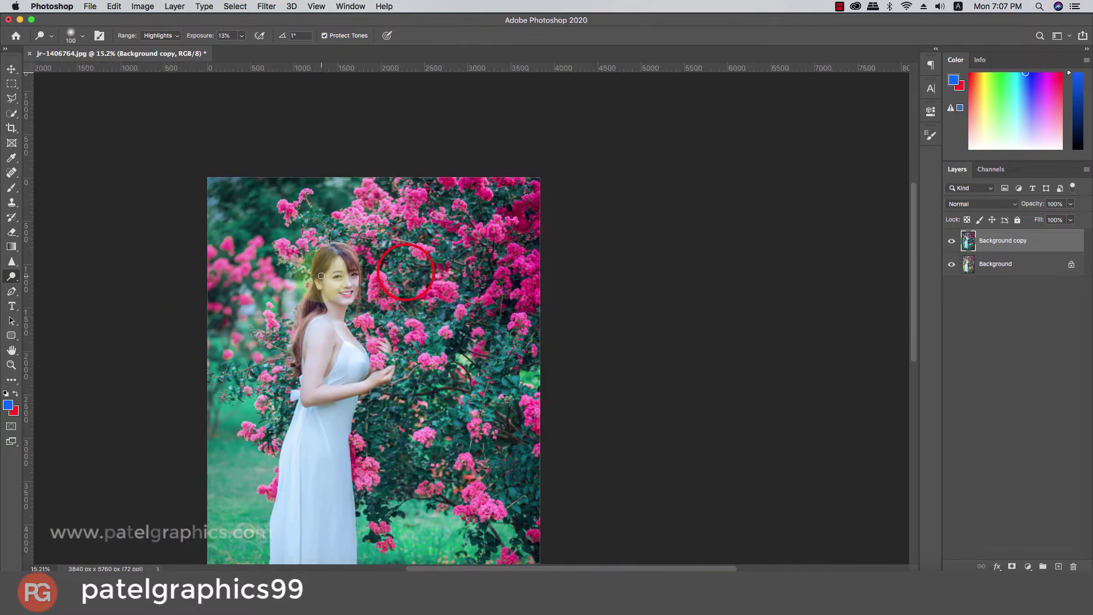
pyautogui.scroll(-2, 321, 276)
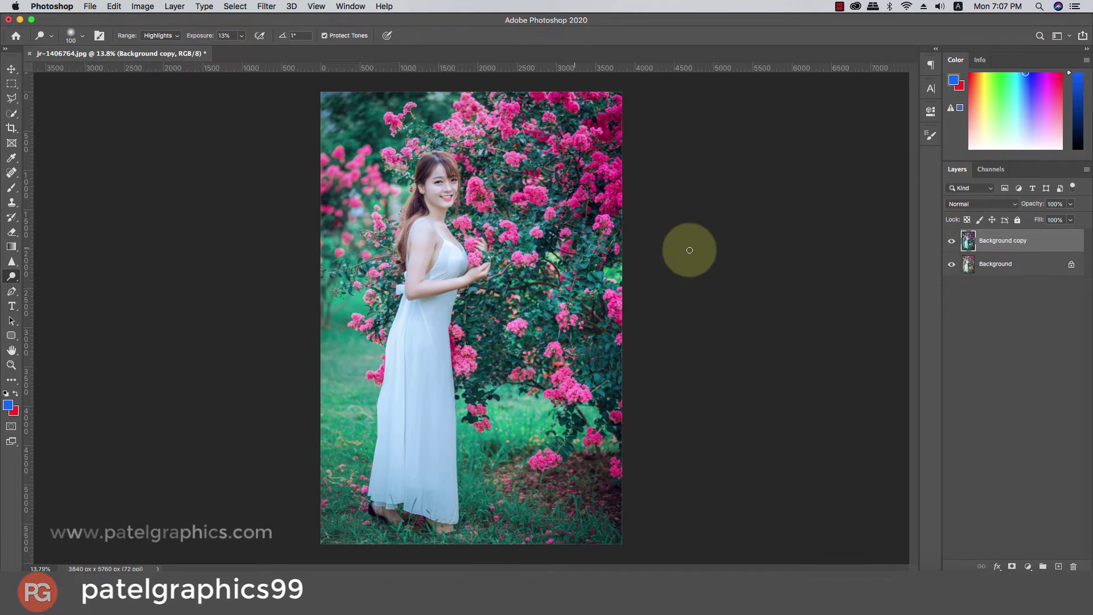
# Step: Add a Color Lookup adjustment layer using the Fuji ETERNA 250D Fuji 3510 LUT
pyautogui.click(951, 240)
pyautogui.click(951, 241)
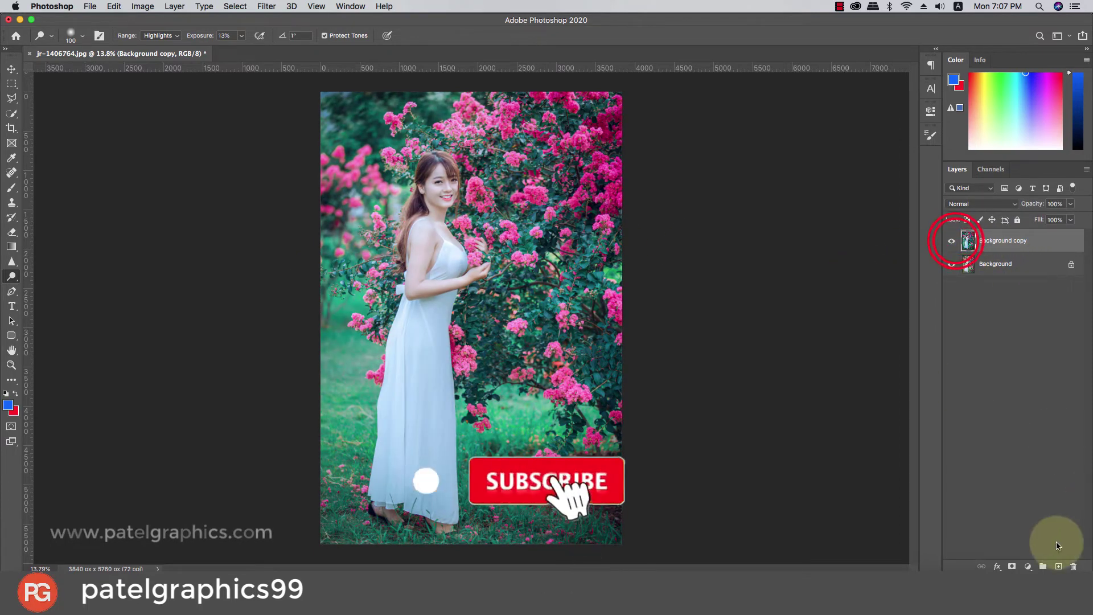
pyautogui.click(1027, 566)
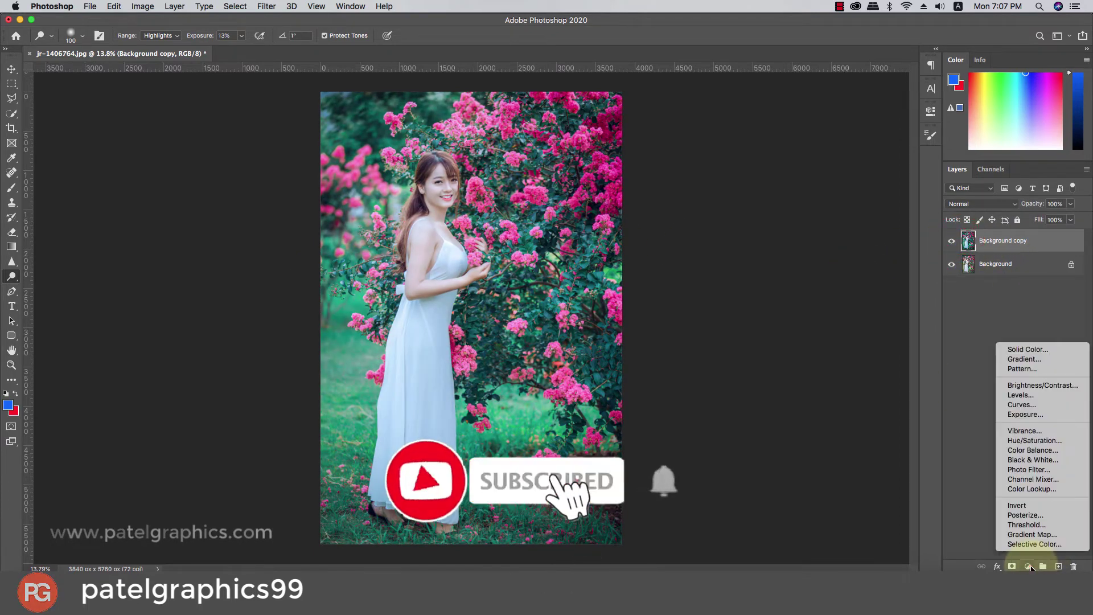
pyautogui.click(1013, 489)
pyautogui.click(824, 147)
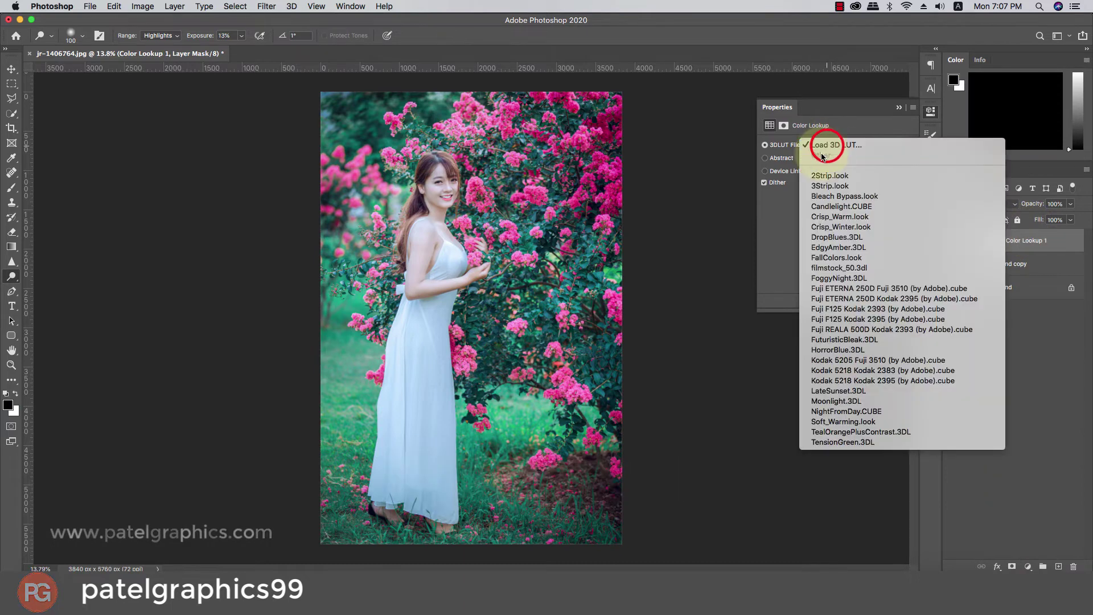
pyautogui.click(818, 292)
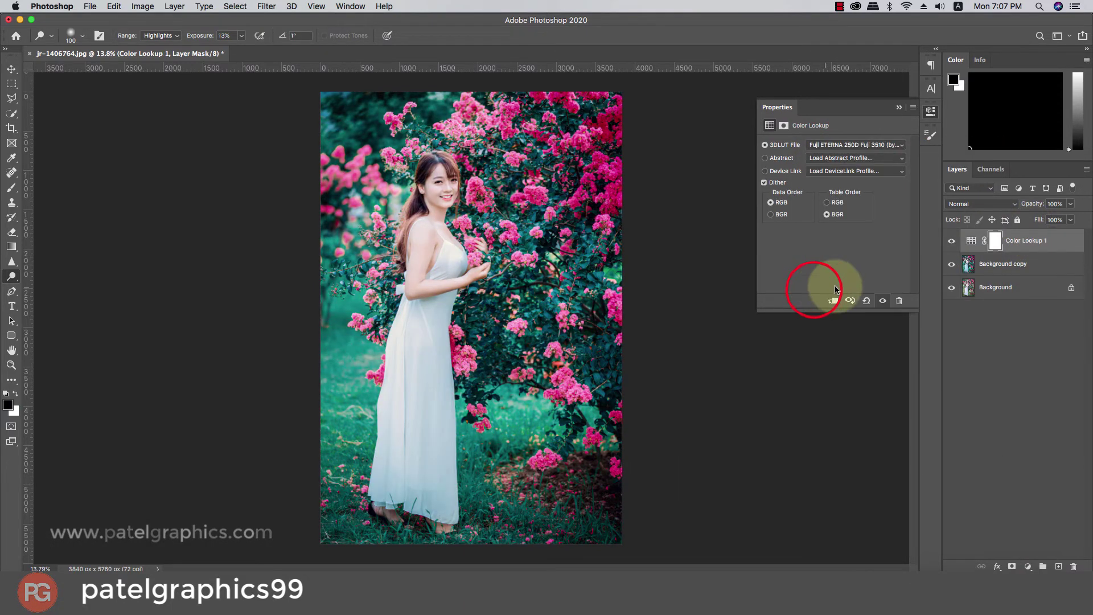
# Step: Try the 2Strip, 3Strip and FoggyNight looks, then return to Fuji ETERNA 250D Fuji 3510
pyautogui.click(817, 147)
pyautogui.click(815, 28)
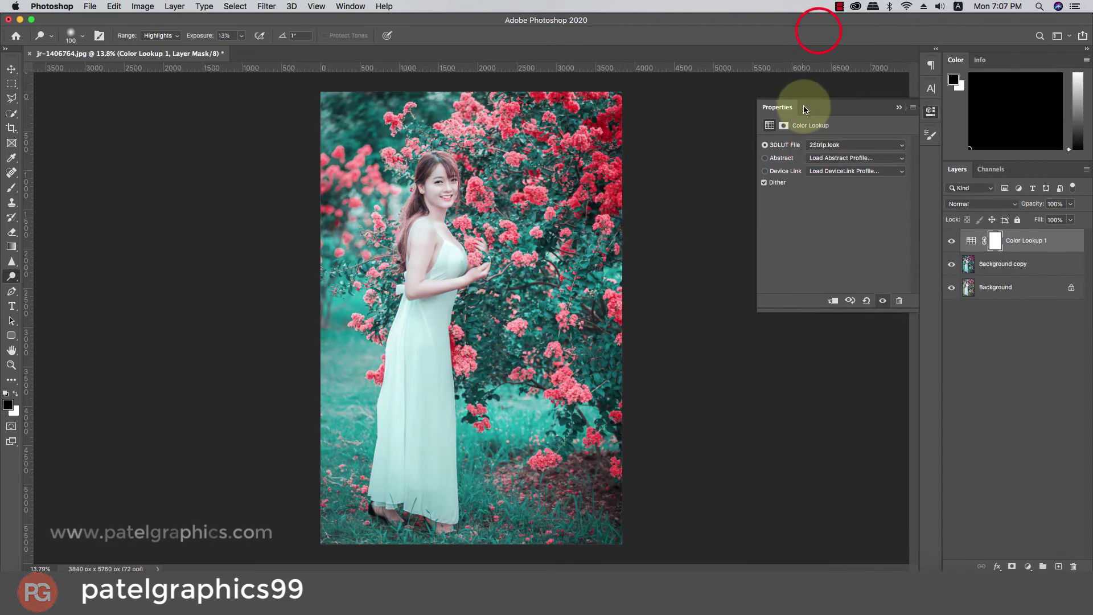
pyautogui.click(839, 142)
pyautogui.click(829, 155)
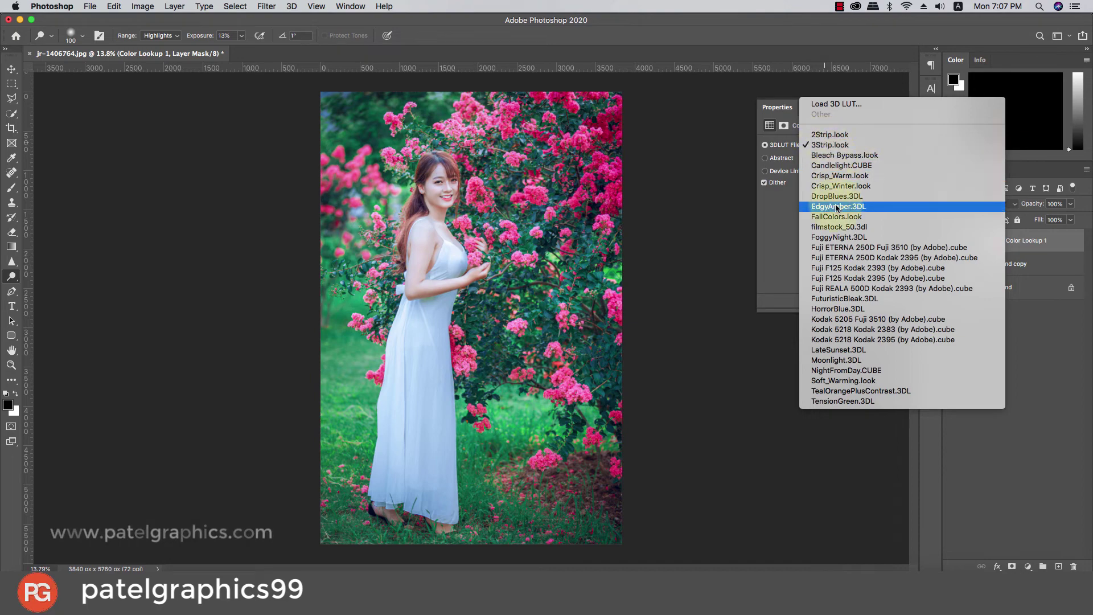
pyautogui.click(823, 237)
pyautogui.click(820, 145)
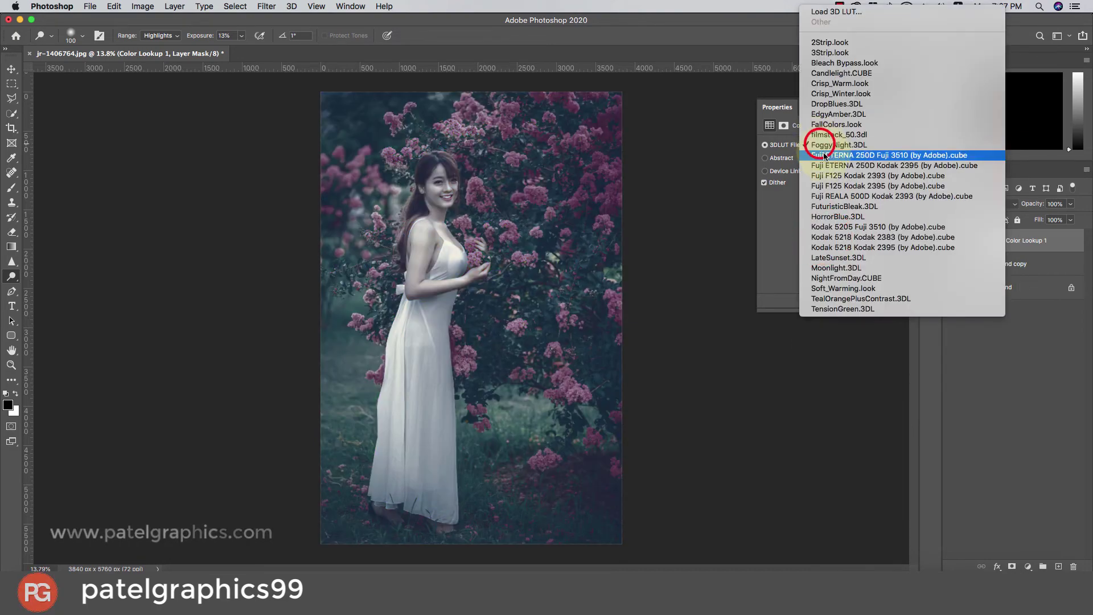
pyautogui.click(812, 152)
pyautogui.click(949, 241)
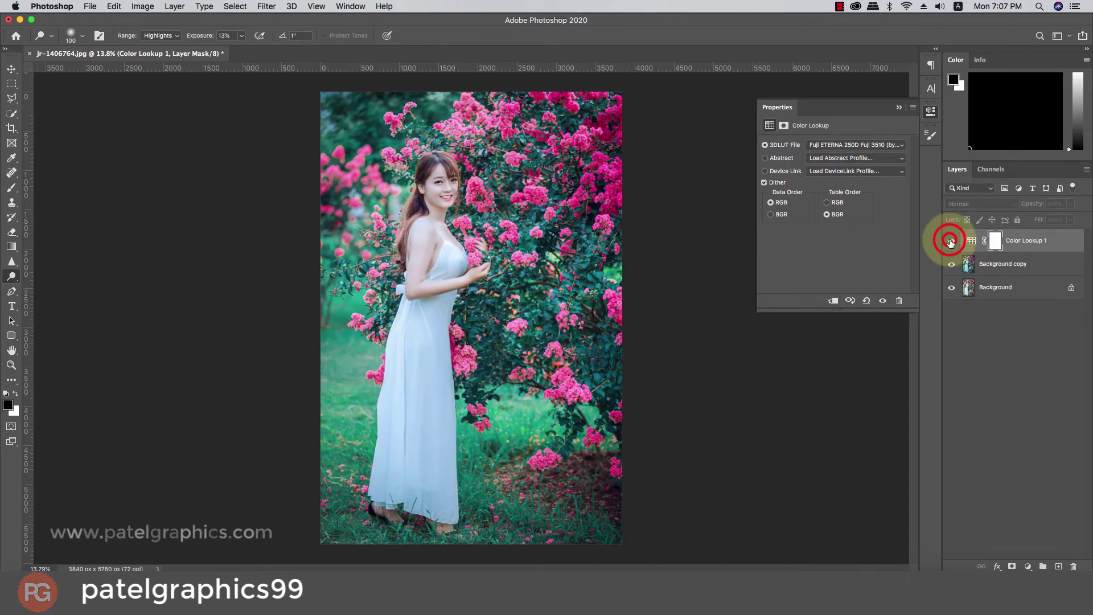
pyautogui.click(1069, 204)
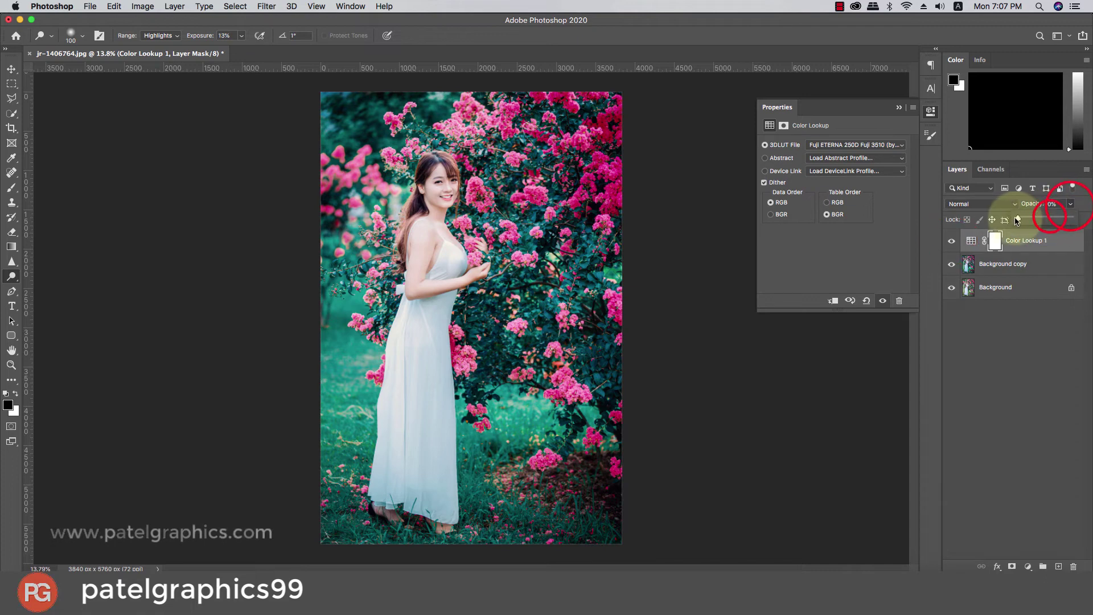
# Step: Set Color Lookup 1 opacity to 48% and group it with Background copy as Group 1
pyautogui.moveTo(1070, 218); pyautogui.dragTo(1030, 241)
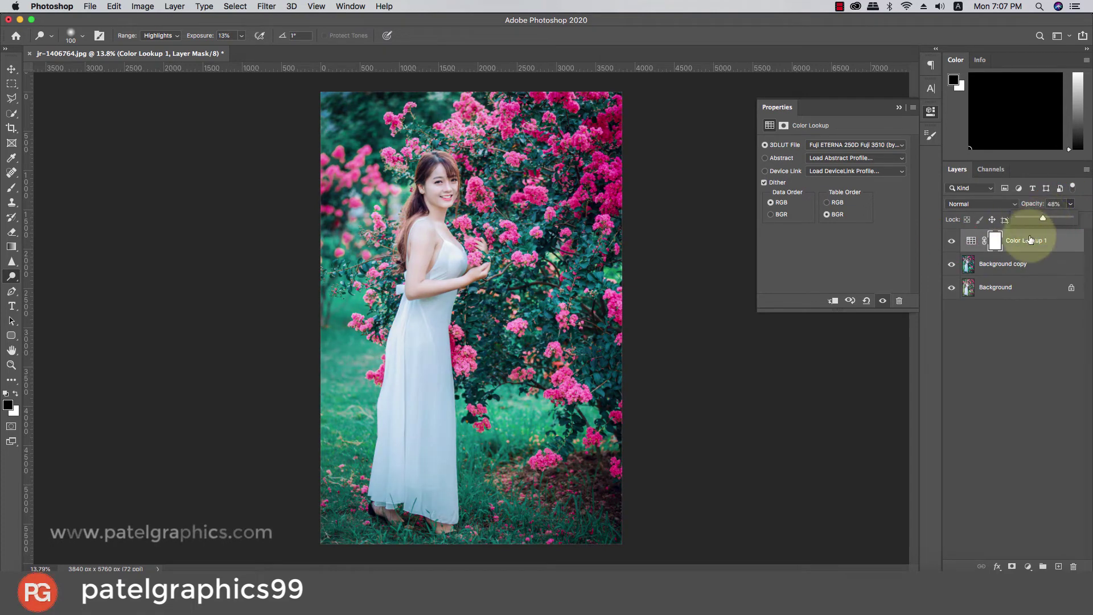
pyautogui.click(1030, 244)
pyautogui.click(1035, 267)
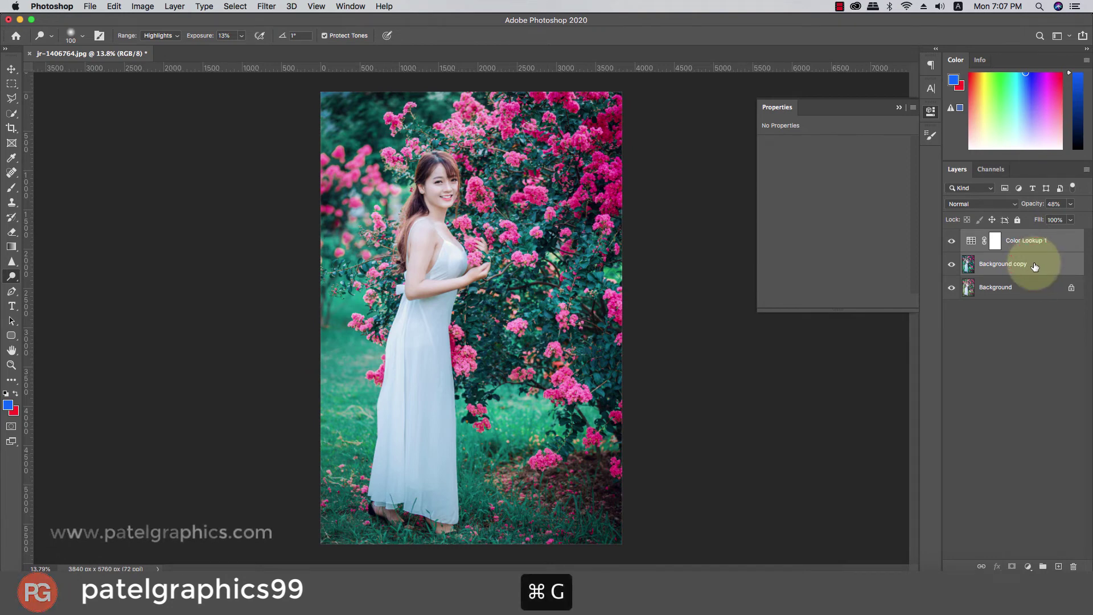
pyautogui.press('super+g')
# Step: Toggle Group 1's visibility off and on to compare before and after
pyautogui.click(956, 236)
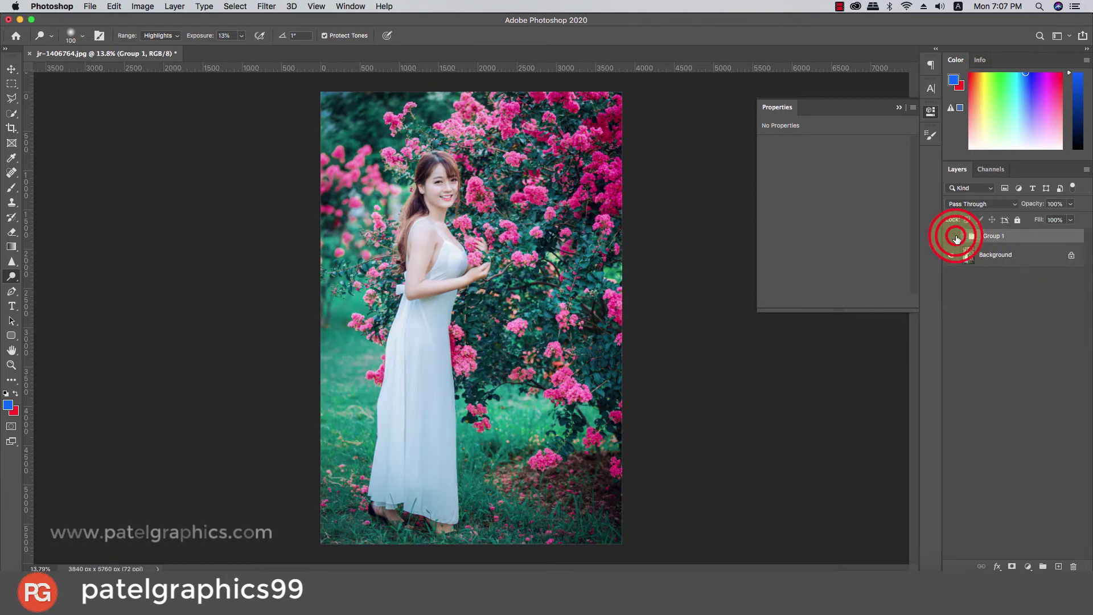
pyautogui.click(956, 236)
pyautogui.click(955, 236)
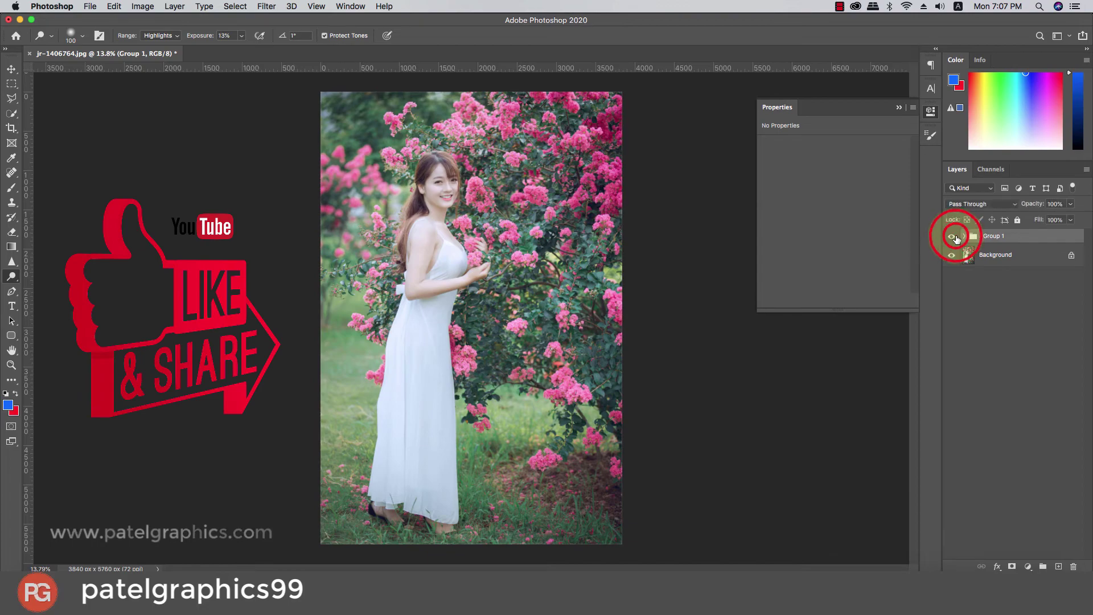
pyautogui.click(955, 236)
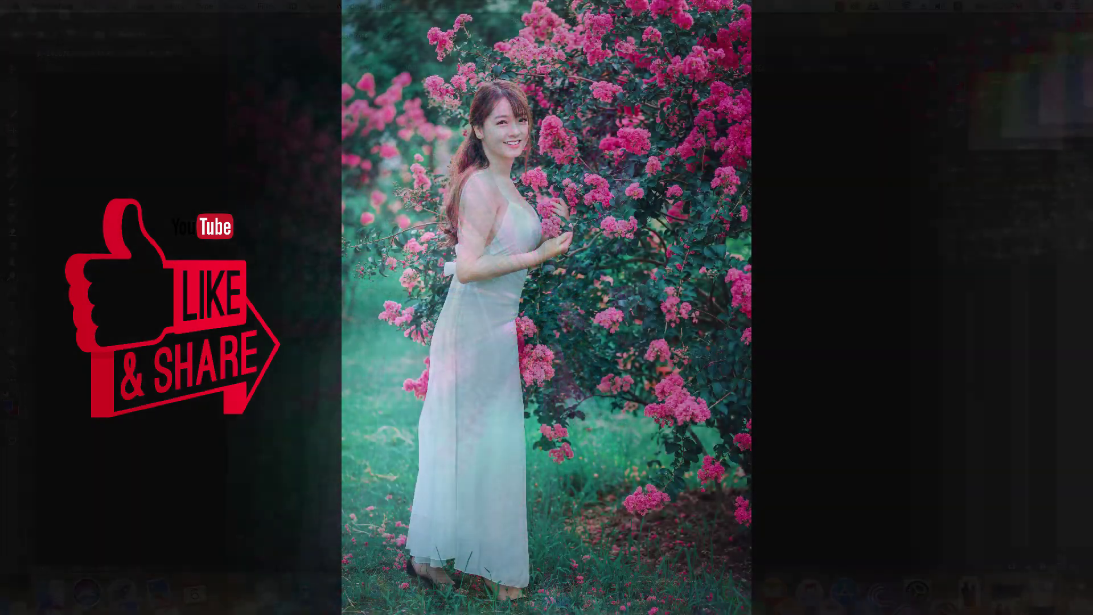